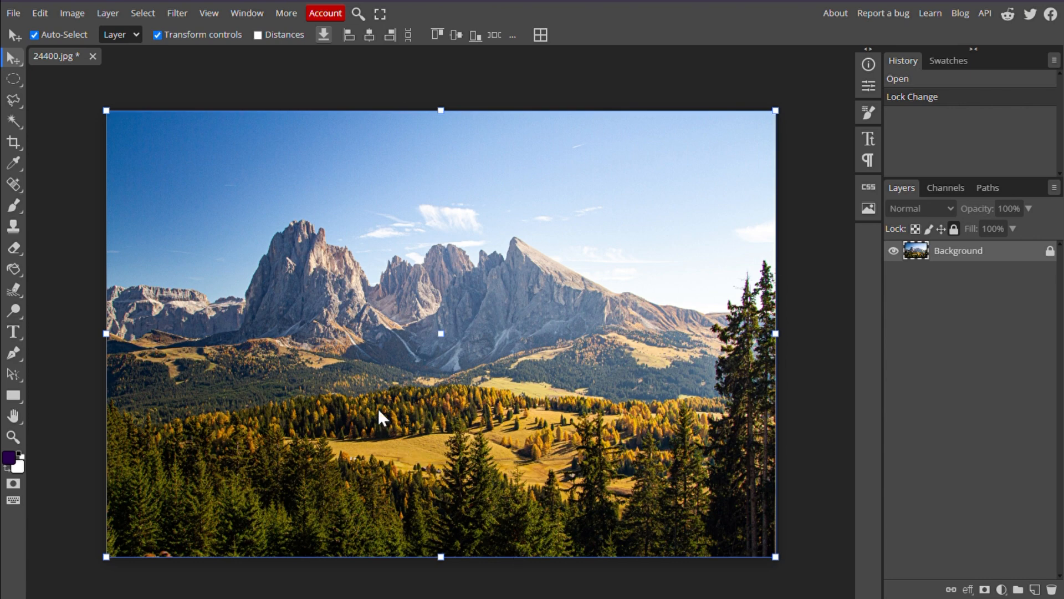
Place the cut-out photo of the woman in the orange hoodie onto the mountain landscape.
{"action": "left_click_drag", "start_coordinate": [414, 390], "coordinate": [437, 385]}
{"action": "scroll", "coordinate": [437, 383], "scroll_direction": "up", "scroll_amount": 3}
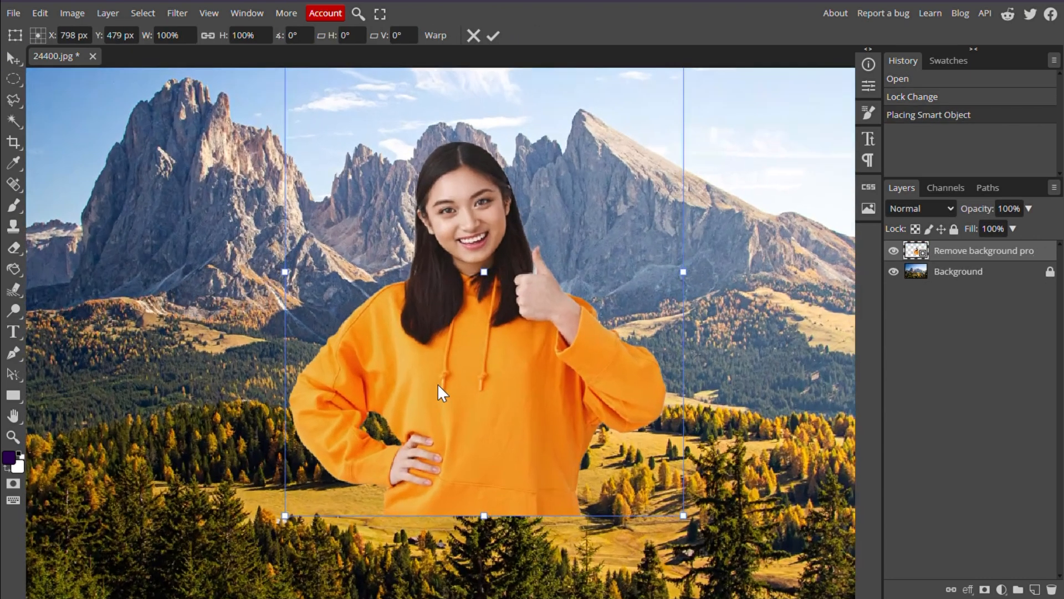
{"action": "scroll", "coordinate": [678, 344], "scroll_direction": "up", "scroll_amount": 3}
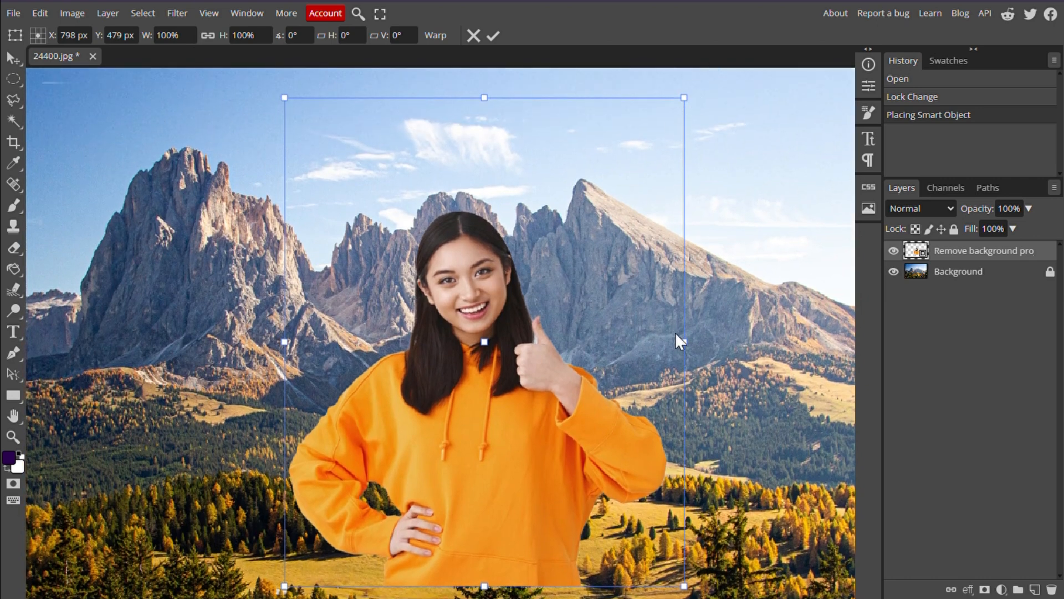
Try stretching the woman's layer to about 108% width, undo it, and try squashing its height to about 89%.
{"action": "left_click_drag", "start_coordinate": [688, 342], "coordinate": [711, 346]}
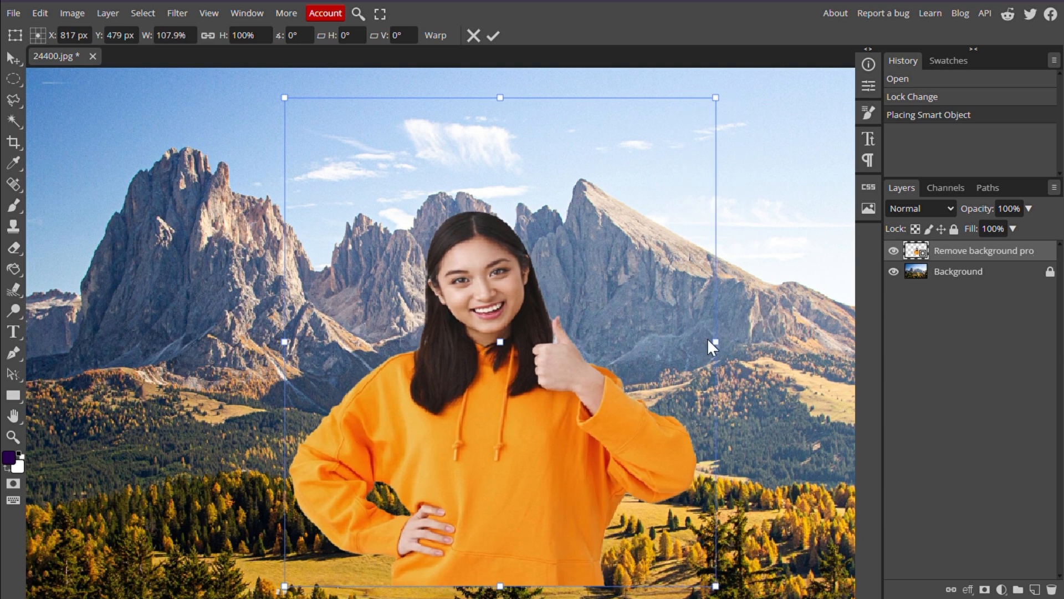
{"action": "key", "text": "ctrl+z"}
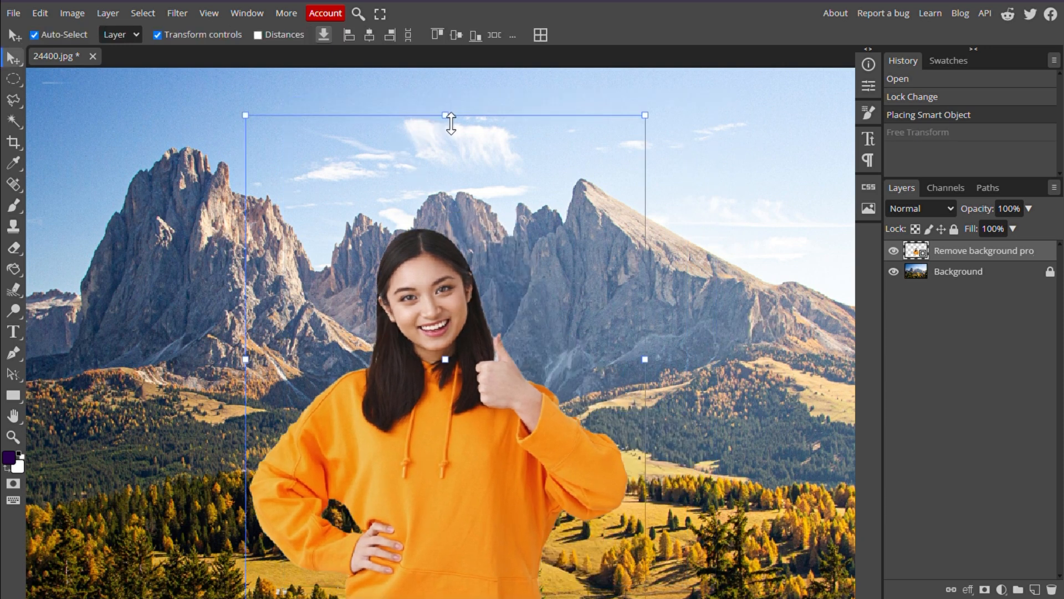
{"action": "left_click_drag", "start_coordinate": [447, 115], "coordinate": [450, 176]}
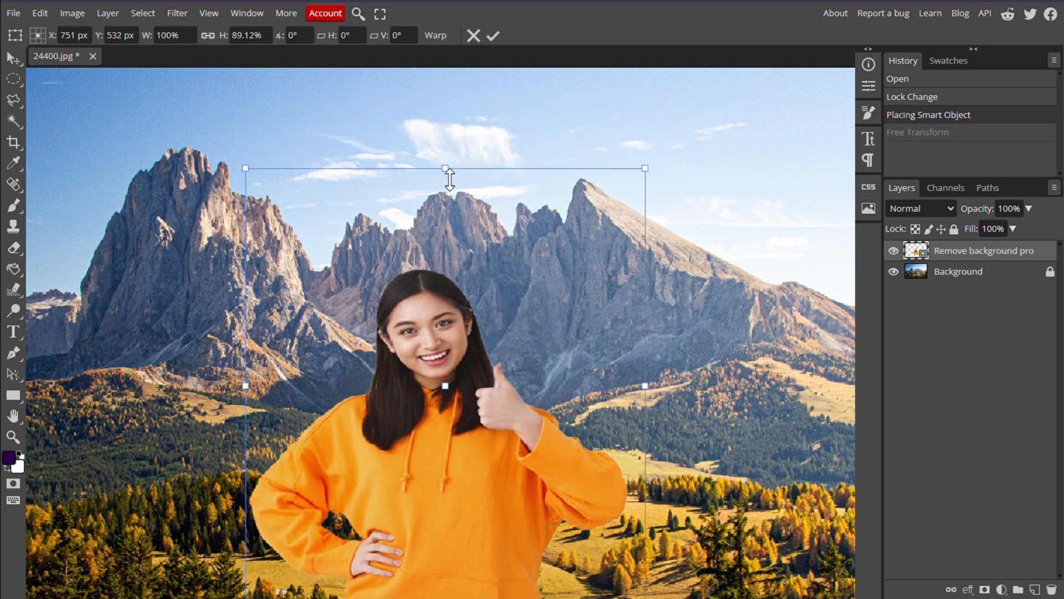
{"action": "key", "text": "Escape"}
Try scaling the woman's layer proportionally to about 93% and rotating it by 3°.
{"action": "left_click_drag", "start_coordinate": [646, 115], "coordinate": [671, 205]}
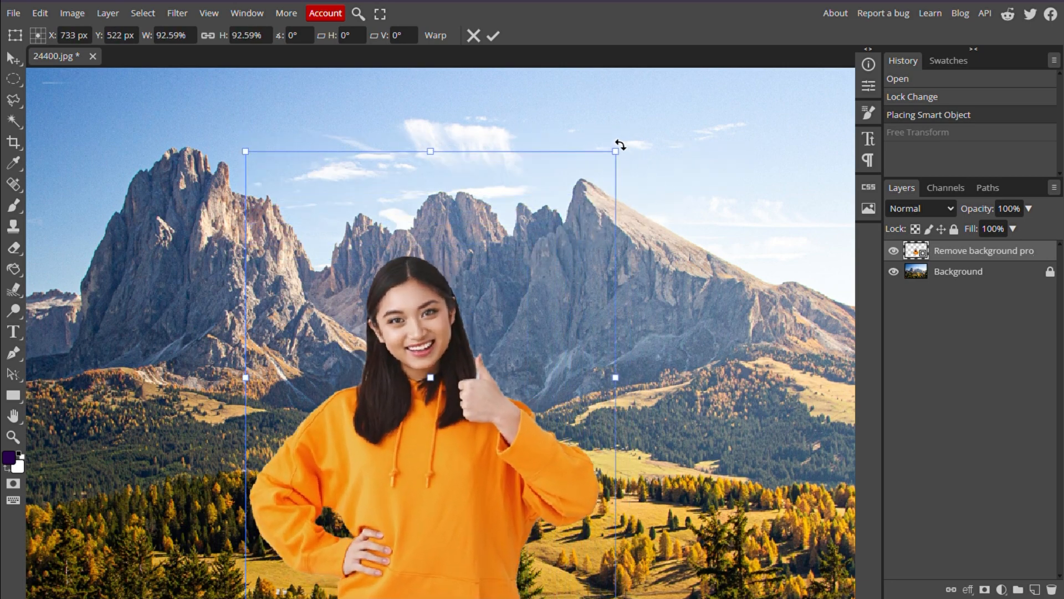
{"action": "left_click_drag", "start_coordinate": [620, 145], "coordinate": [621, 183]}
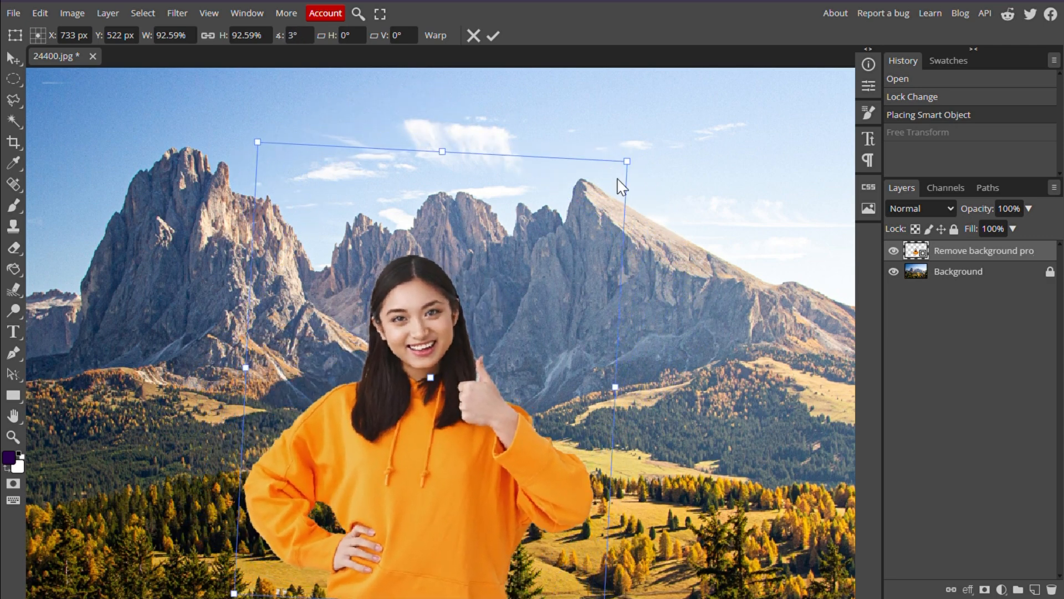
{"action": "key", "text": "Return"}
Flip the woman's layer horizontally, and undo the flip.
{"action": "scroll", "coordinate": [504, 294], "scroll_direction": "down", "scroll_amount": 2}
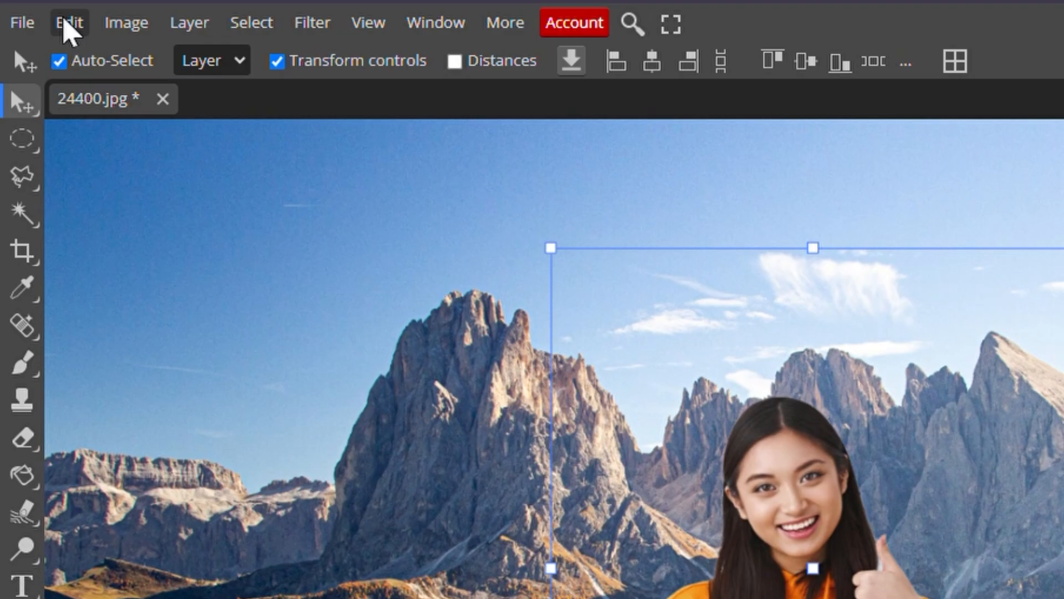
{"action": "left_click", "coordinate": [38, 12]}
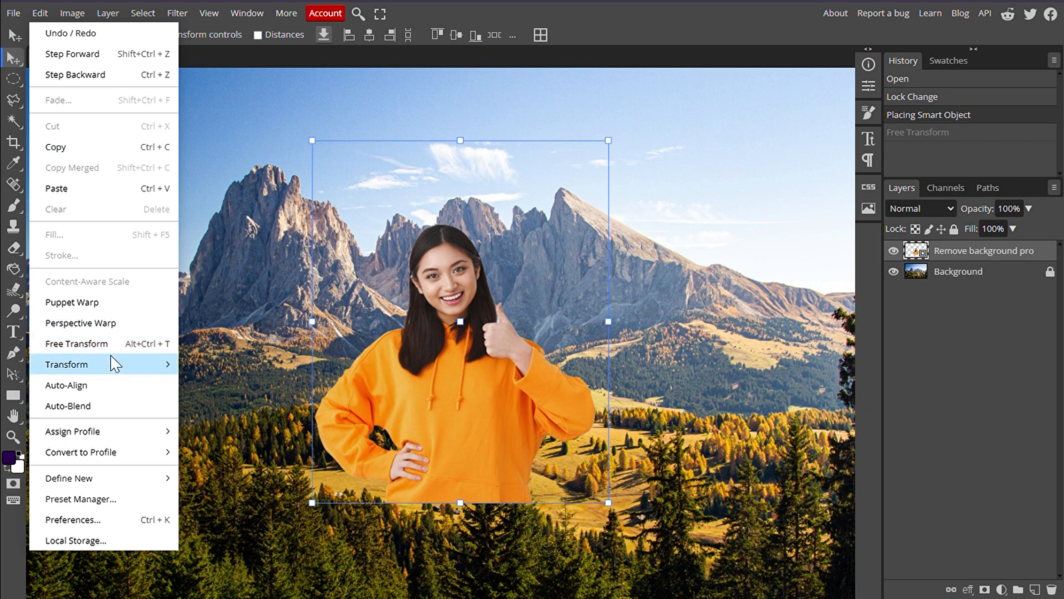
{"action": "mouse_move", "coordinate": [112, 364]}
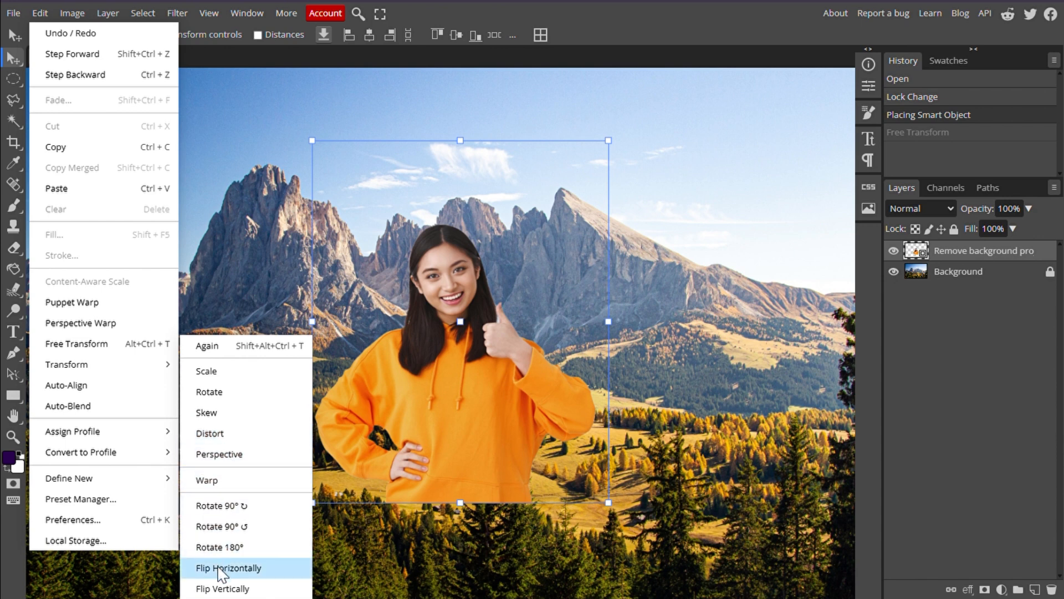
{"action": "left_click", "coordinate": [238, 568]}
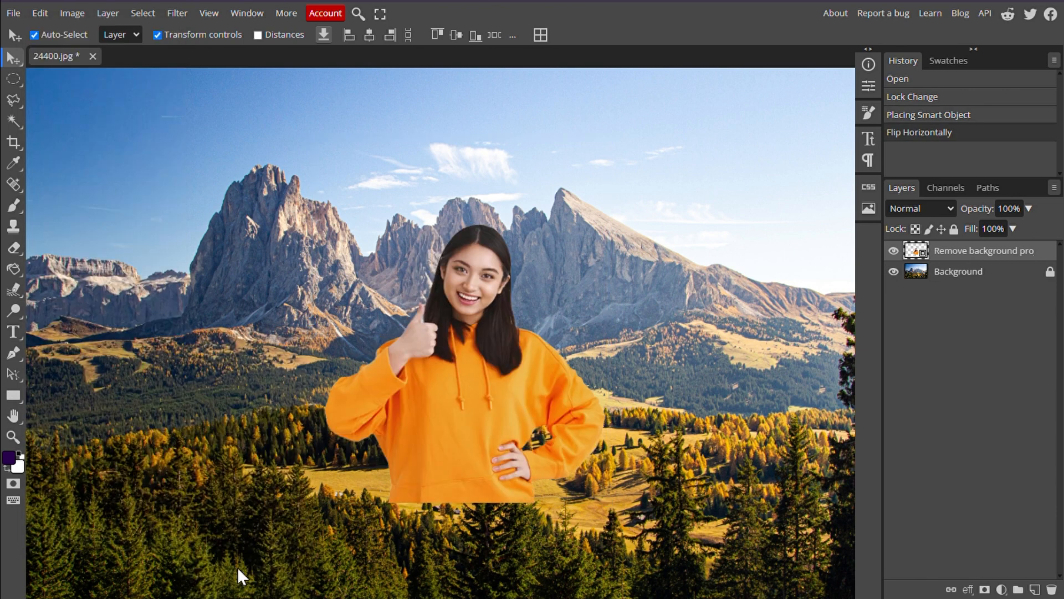
{"action": "key", "text": "ctrl+z"}
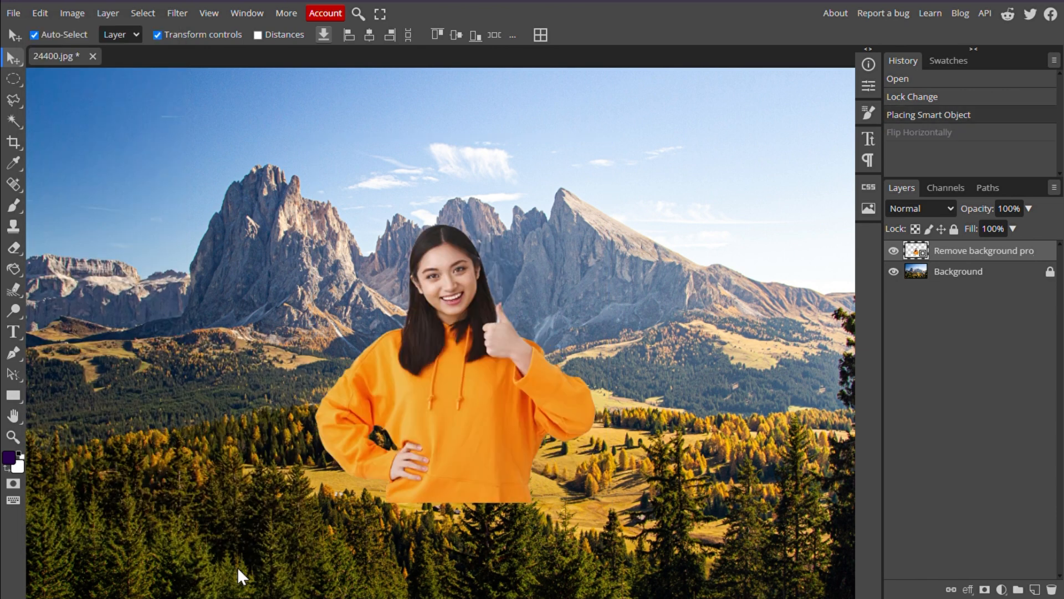
Warp the woman's layer so her head and torso bend up and to the left, apply it, and nudge the layer slightly.
{"action": "left_click", "coordinate": [40, 13]}
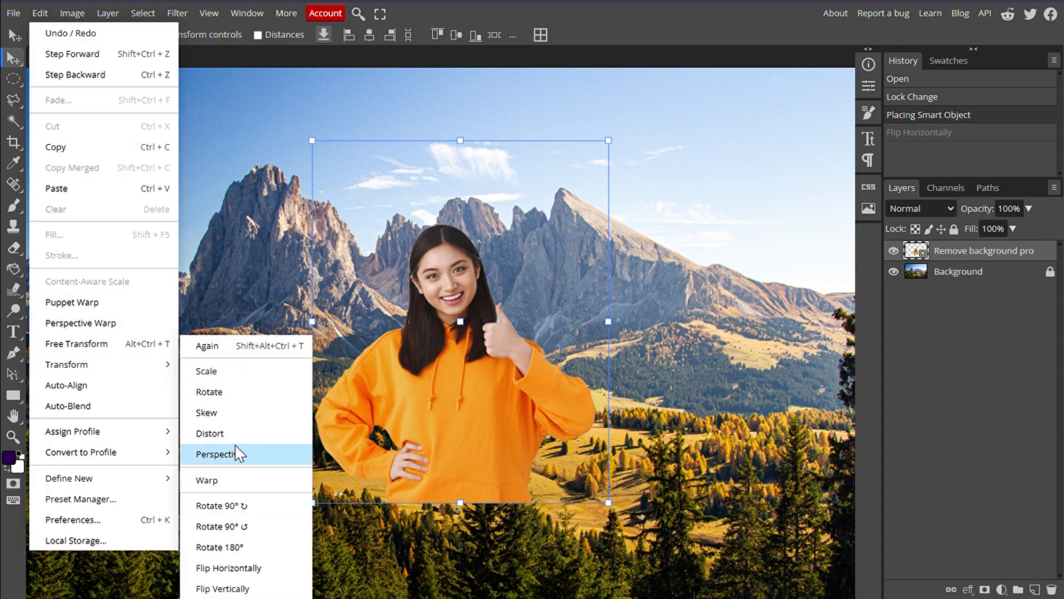
{"action": "left_click", "coordinate": [239, 479]}
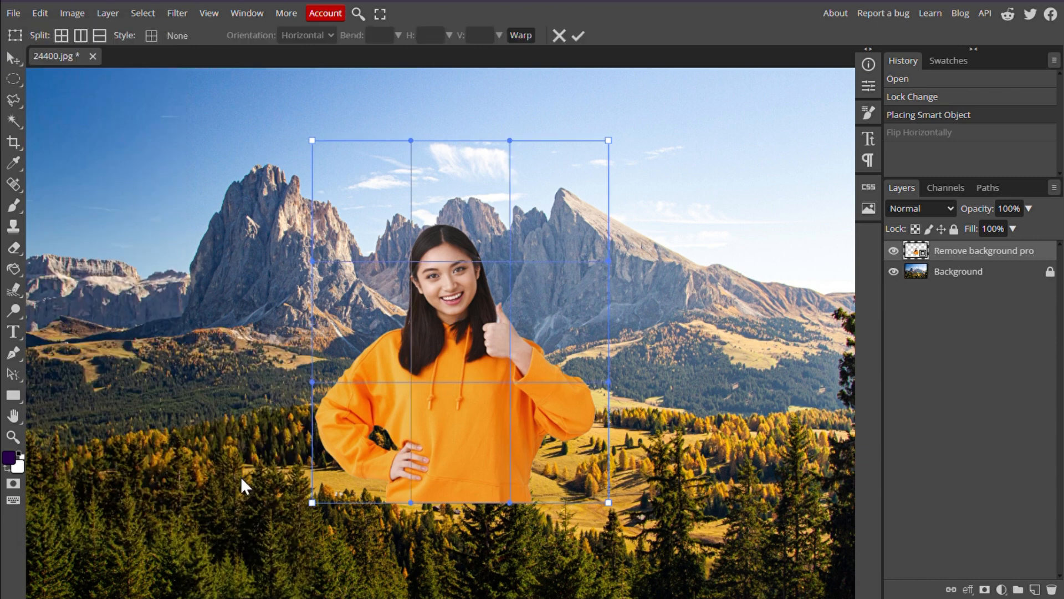
{"action": "left_click_drag", "start_coordinate": [408, 278], "coordinate": [357, 200]}
{"action": "left_click_drag", "start_coordinate": [473, 329], "coordinate": [449, 376]}
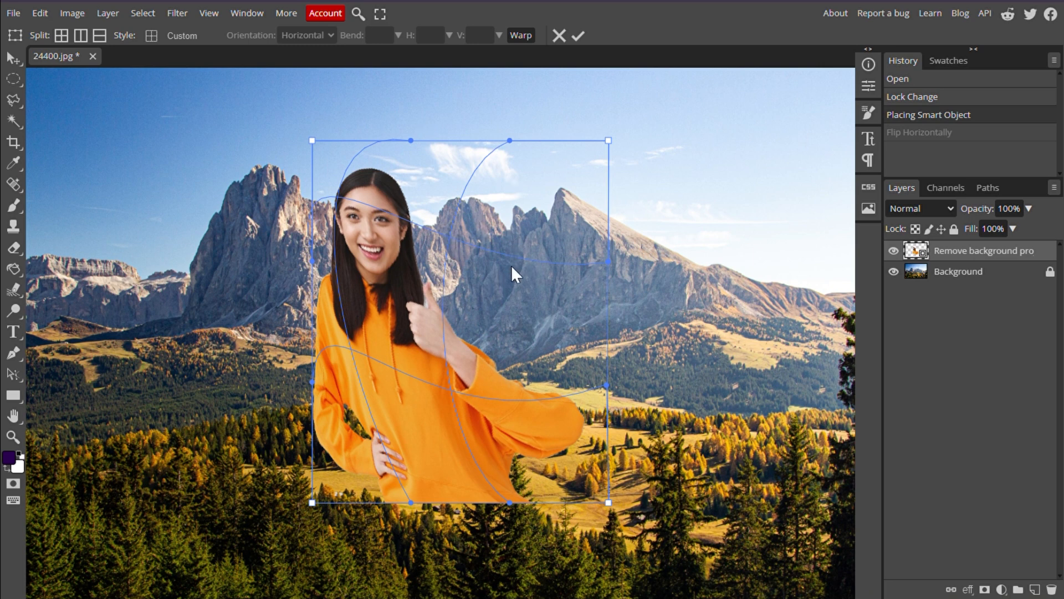
{"action": "left_click", "coordinate": [578, 35]}
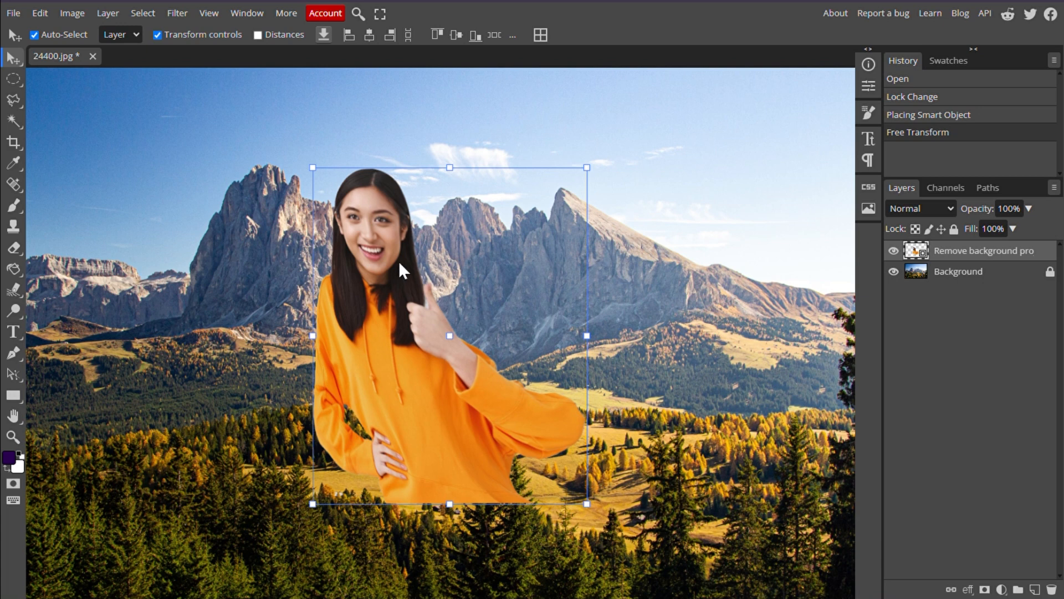
{"action": "mouse_move", "coordinate": [417, 296]}
{"action": "left_mouse_down"}
{"action": "mouse_move", "coordinate": [279, 305]}
{"action": "mouse_move", "coordinate": [268, 317]}
{"action": "mouse_move", "coordinate": [412, 297]}
{"action": "left_mouse_up"}
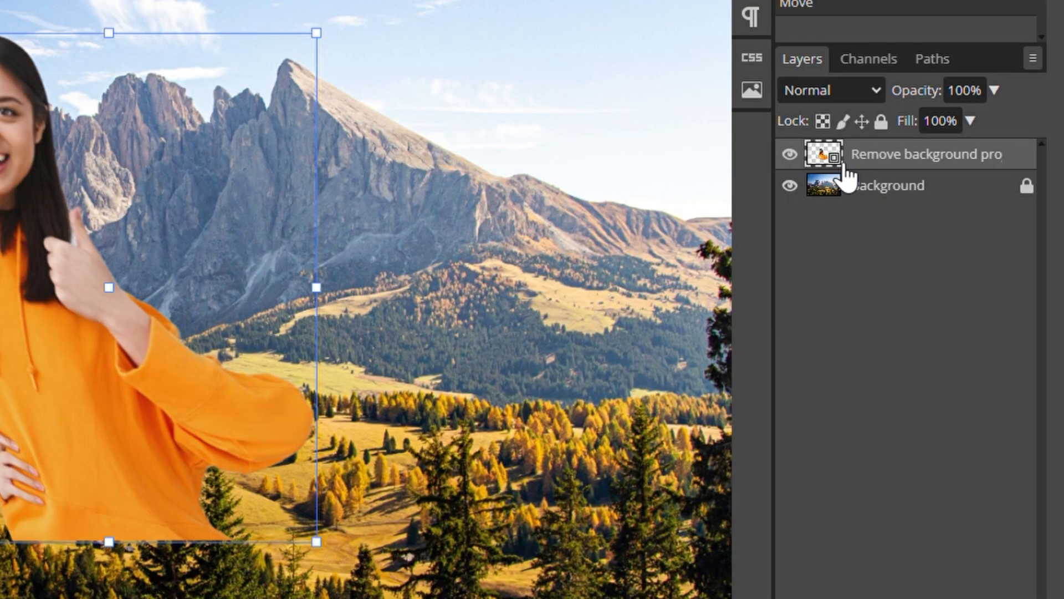
Rasterize the woman's layer and move her down and left to the bottom edge of the landscape.
{"action": "right_click", "coordinate": [917, 166]}
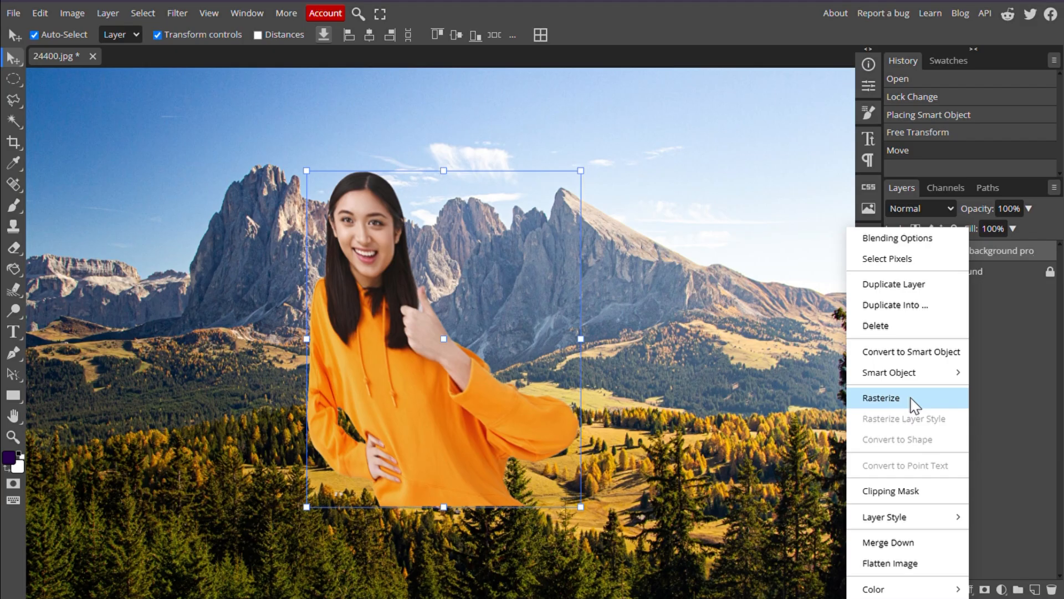
{"action": "left_click", "coordinate": [912, 399]}
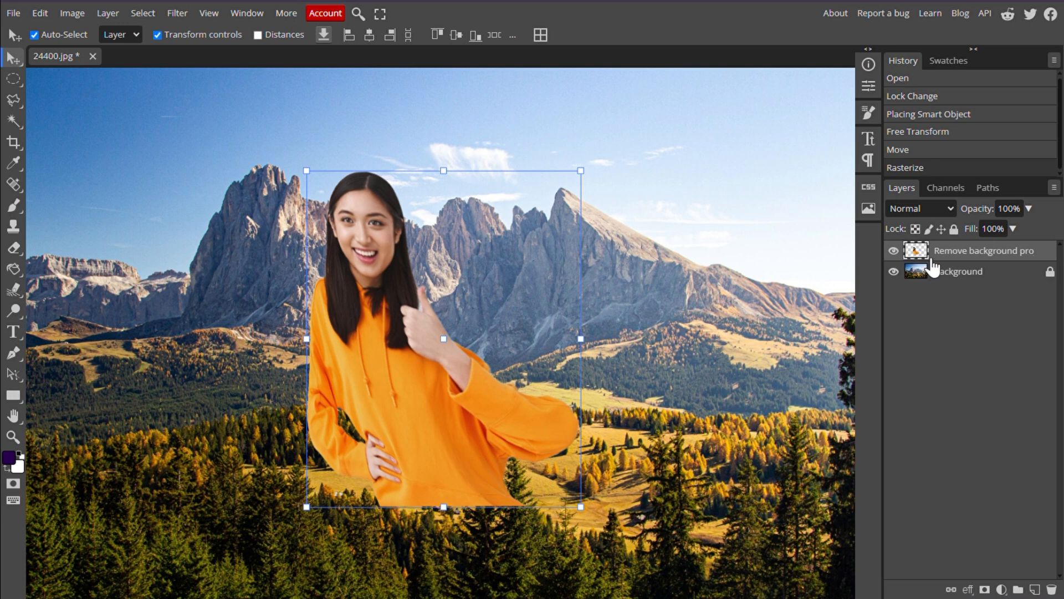
{"action": "left_click_drag", "start_coordinate": [359, 320], "coordinate": [303, 442]}
{"action": "scroll", "coordinate": [285, 414], "scroll_direction": "down", "scroll_amount": 3}
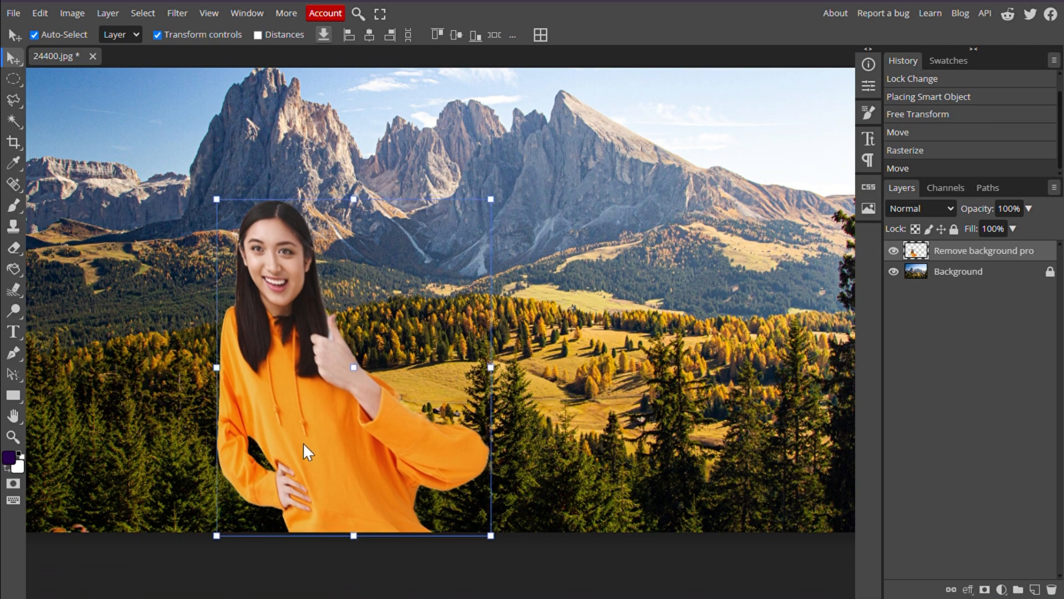
{"action": "scroll", "coordinate": [235, 321], "scroll_direction": "down", "scroll_amount": 1}
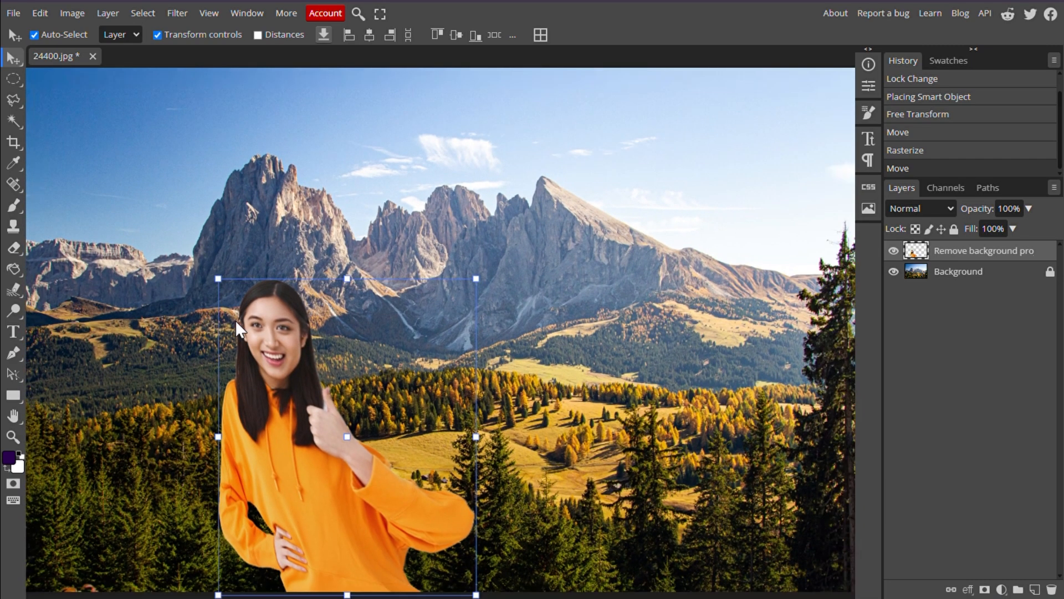
Apply a Mosaic pixelate filter with a cell size of 8 px to the woman's layer.
{"action": "scroll", "coordinate": [235, 320], "scroll_direction": "down", "scroll_amount": 2}
{"action": "scroll", "coordinate": [308, 327], "scroll_direction": "up", "scroll_amount": 1}
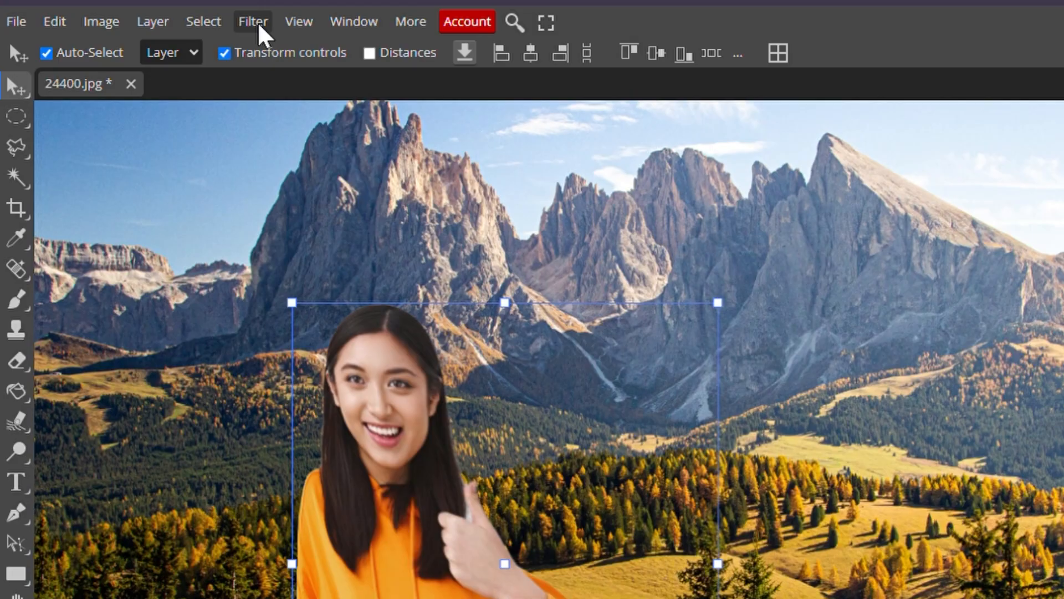
{"action": "left_click", "coordinate": [253, 23]}
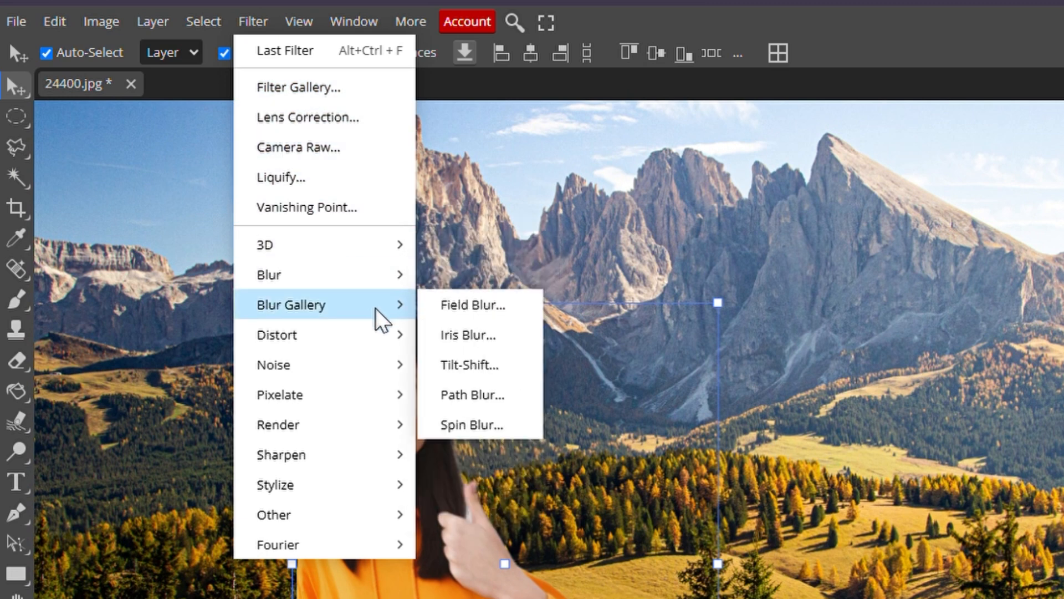
{"action": "mouse_move", "coordinate": [373, 337]}
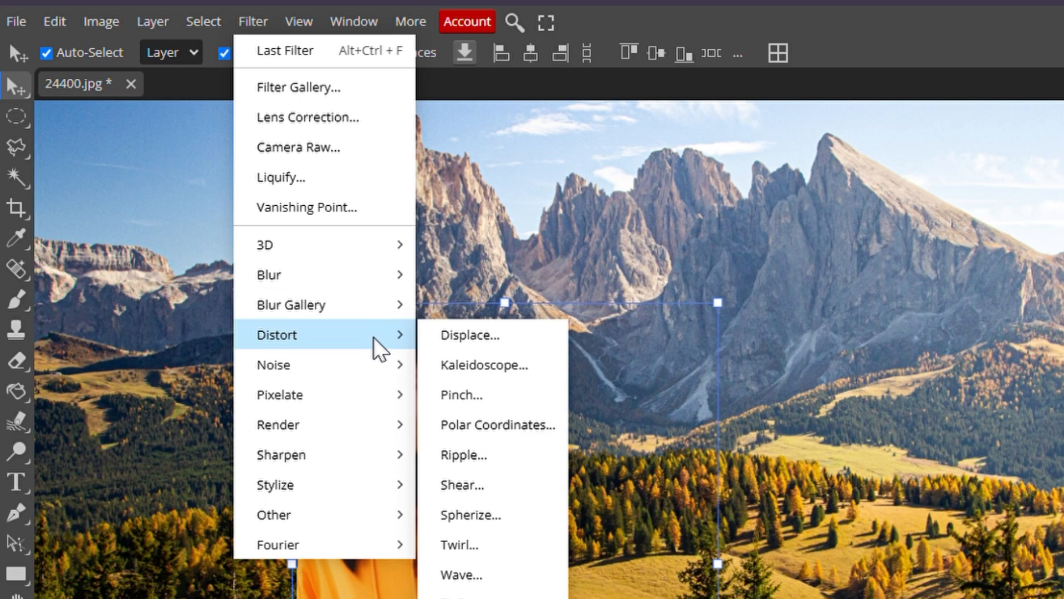
{"action": "mouse_move", "coordinate": [385, 397]}
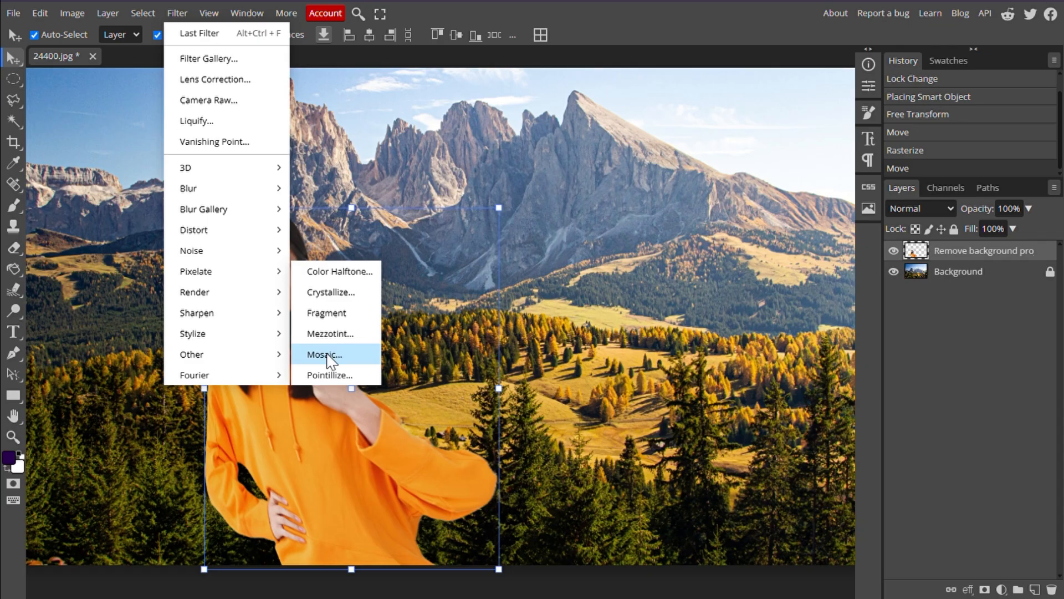
{"action": "left_click", "coordinate": [327, 353]}
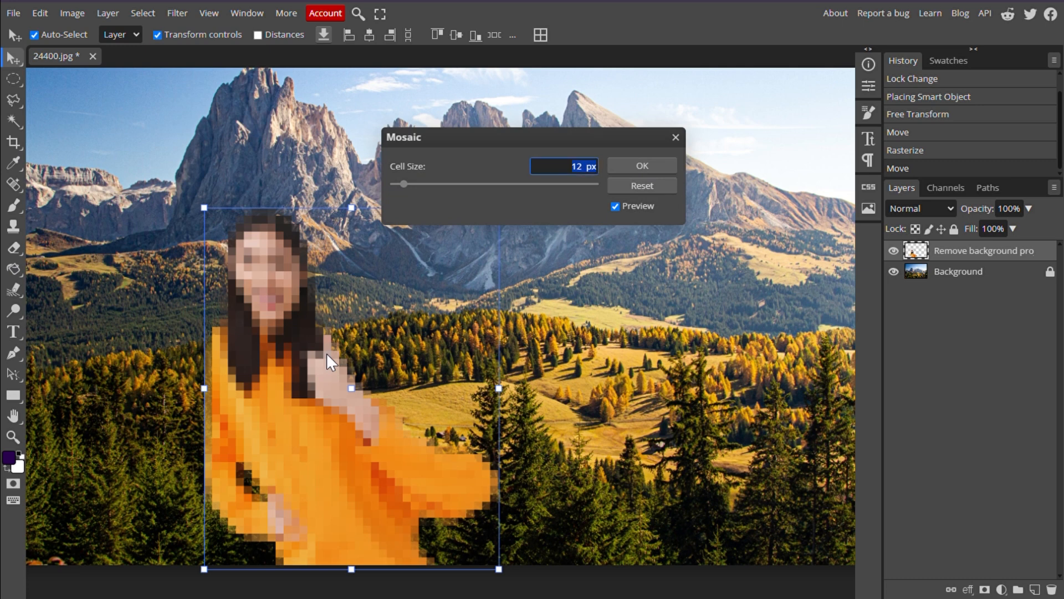
{"action": "mouse_move", "coordinate": [404, 185]}
{"action": "left_mouse_down"}
{"action": "mouse_move", "coordinate": [439, 186]}
{"action": "mouse_move", "coordinate": [408, 190]}
{"action": "left_mouse_up"}
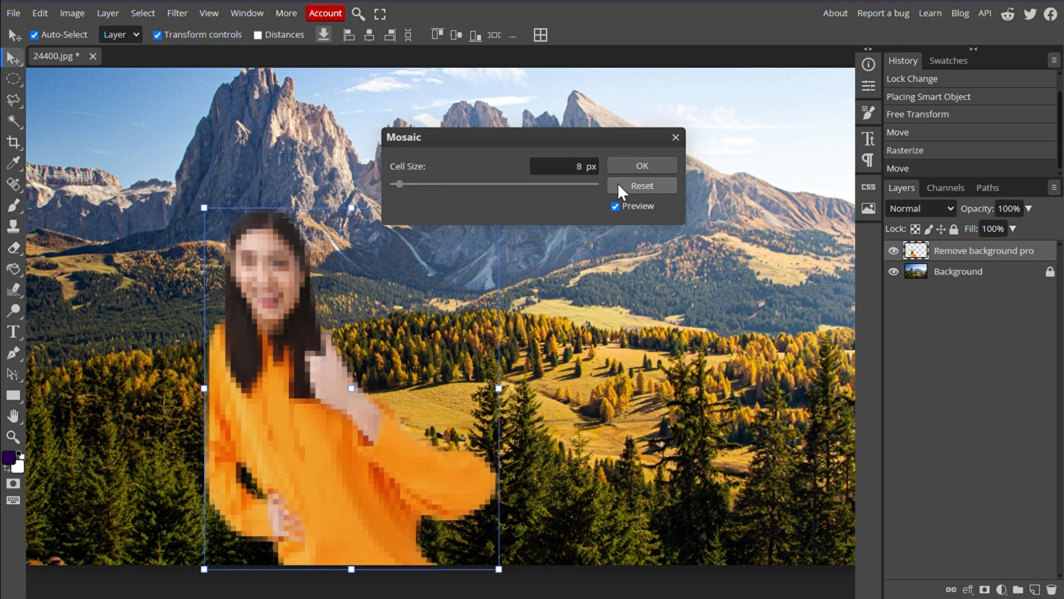
{"action": "left_click", "coordinate": [644, 165]}
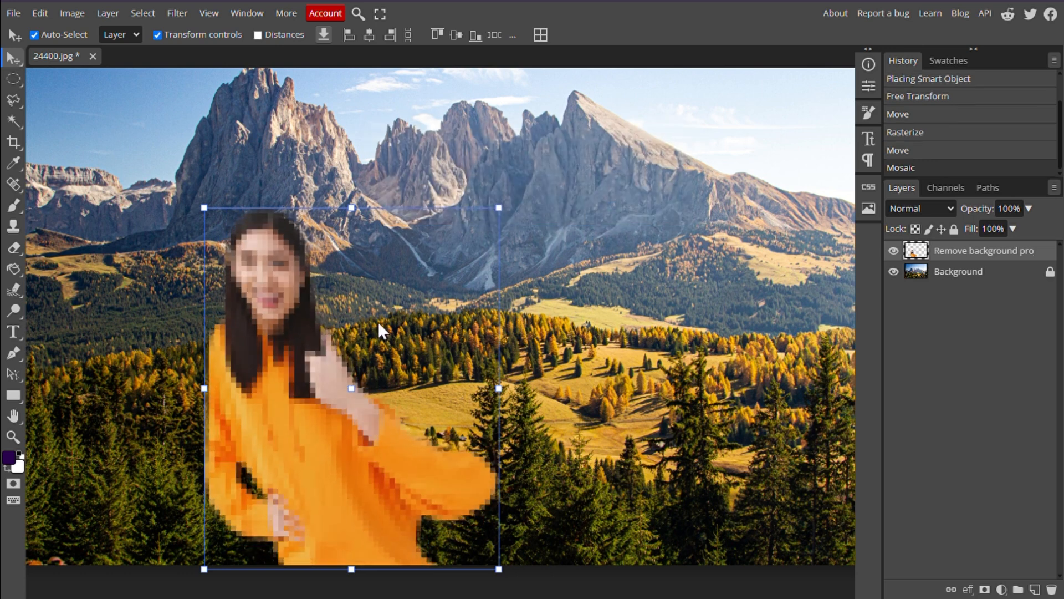
Place the cut-out photo of the man in the plaid shirt and reorder its layer directly above the Background.
{"action": "left_click", "coordinate": [546, 343]}
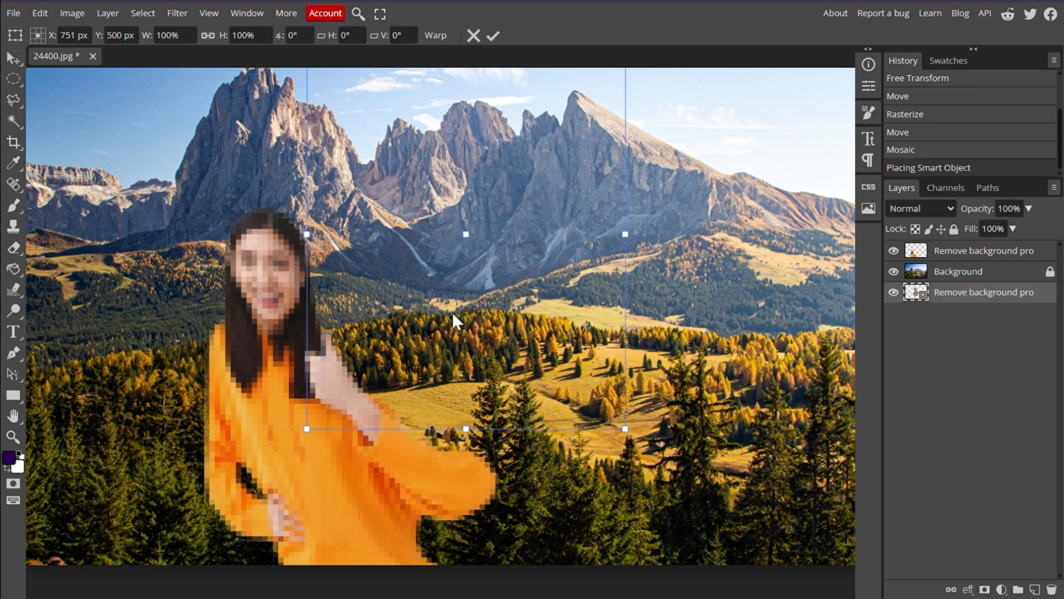
{"action": "scroll", "coordinate": [451, 312], "scroll_direction": "up", "scroll_amount": 2}
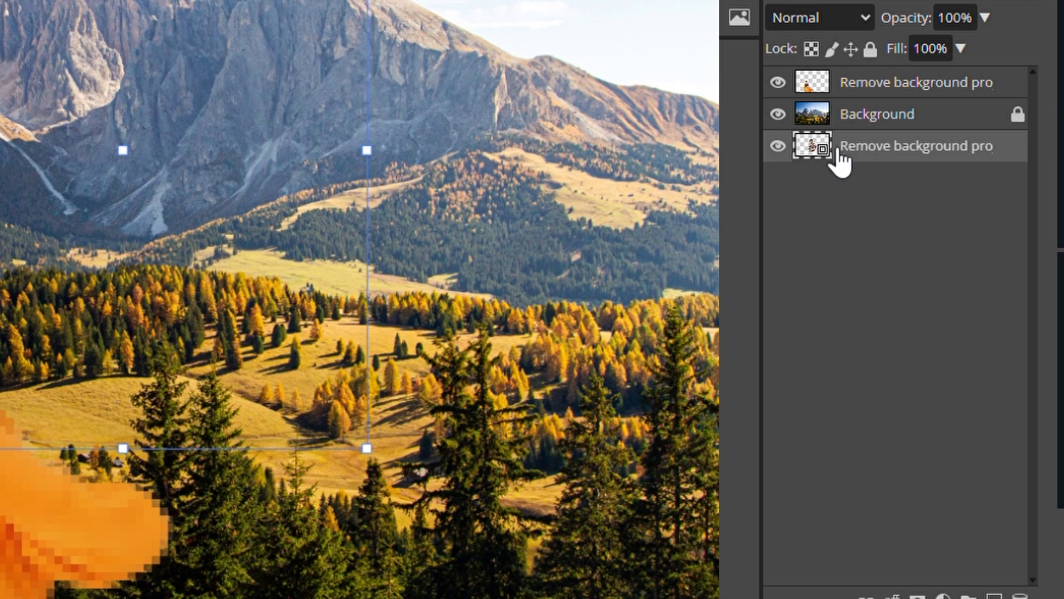
{"action": "left_click_drag", "start_coordinate": [880, 149], "coordinate": [870, 103]}
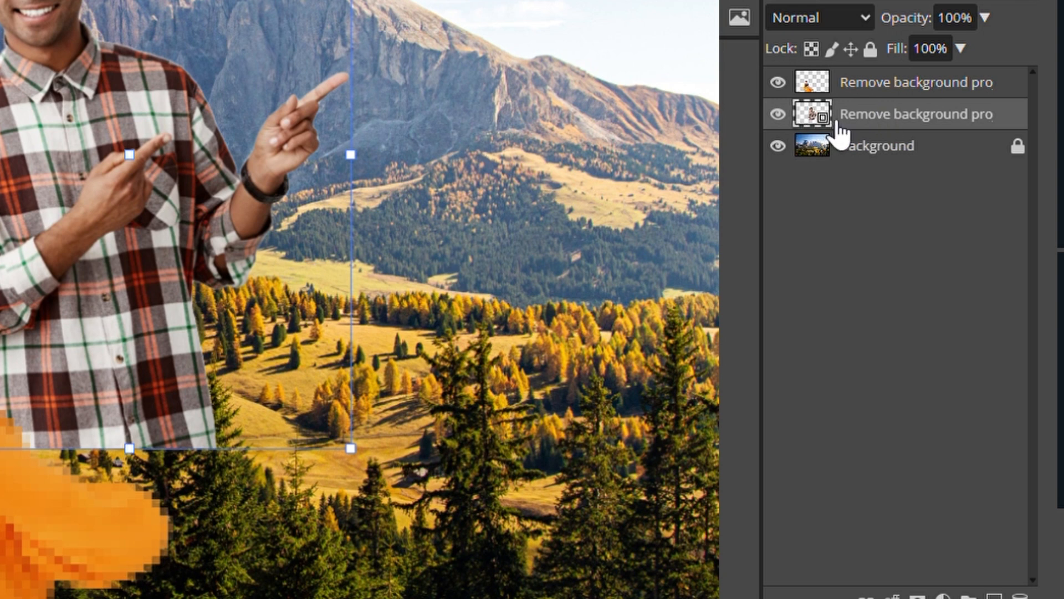
Rasterize the man's layer and move him down and right, beside the pixelated woman.
{"action": "right_click", "coordinate": [910, 117]}
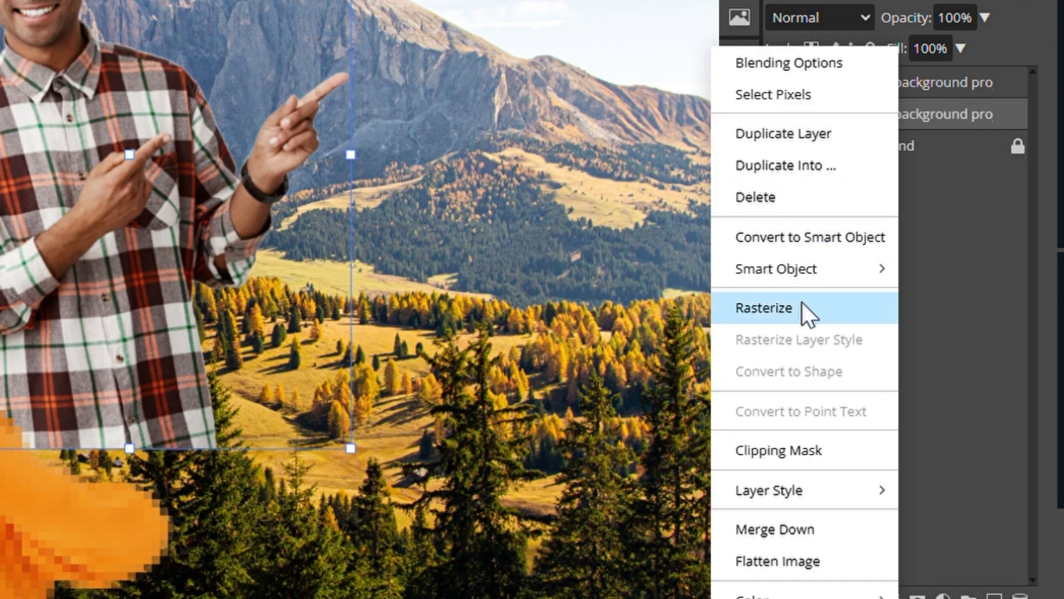
{"action": "left_click", "coordinate": [804, 307]}
{"action": "left_click_drag", "start_coordinate": [438, 312], "coordinate": [566, 375]}
{"action": "scroll", "coordinate": [566, 378], "scroll_direction": "down", "scroll_amount": 2}
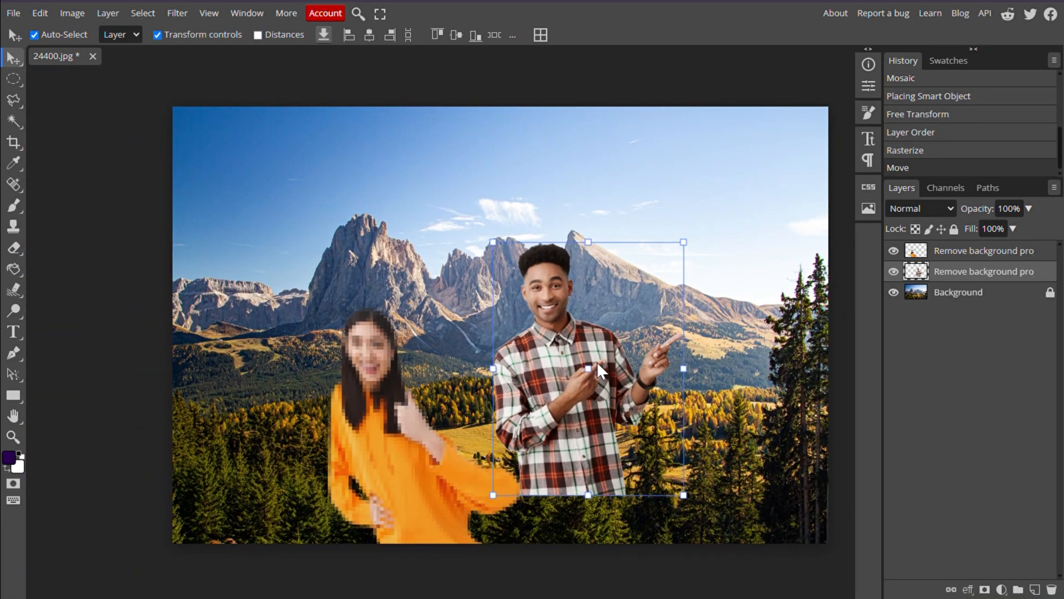
Stretch the man's layer horizontally to about 181% width and move him down to the landscape's bottom edge.
{"action": "scroll", "coordinate": [601, 360], "scroll_direction": "up", "scroll_amount": 1}
{"action": "left_click_drag", "start_coordinate": [692, 368], "coordinate": [831, 368]}
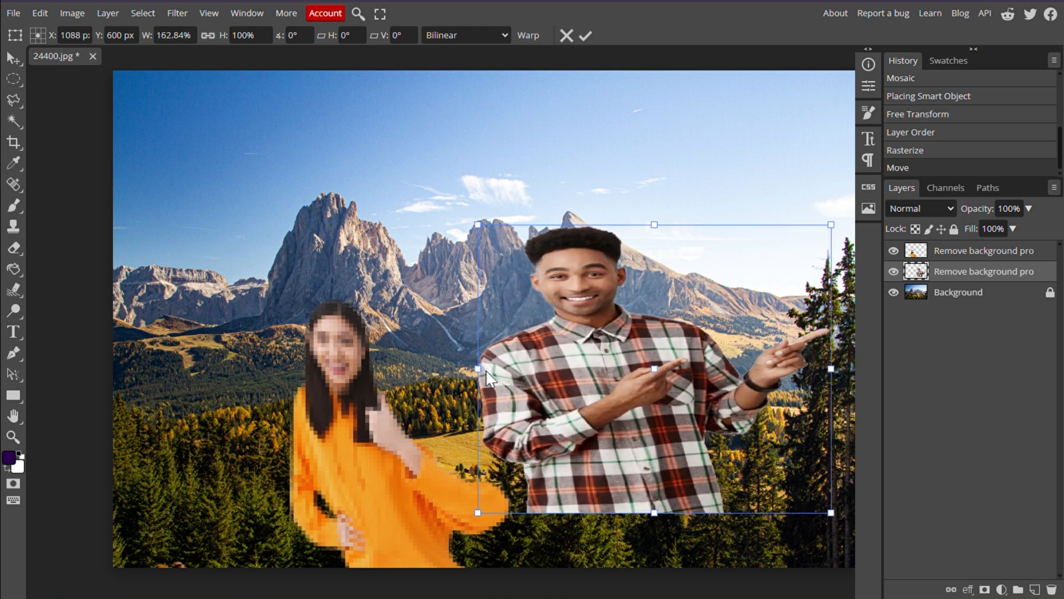
{"action": "left_click_drag", "start_coordinate": [487, 373], "coordinate": [448, 372]}
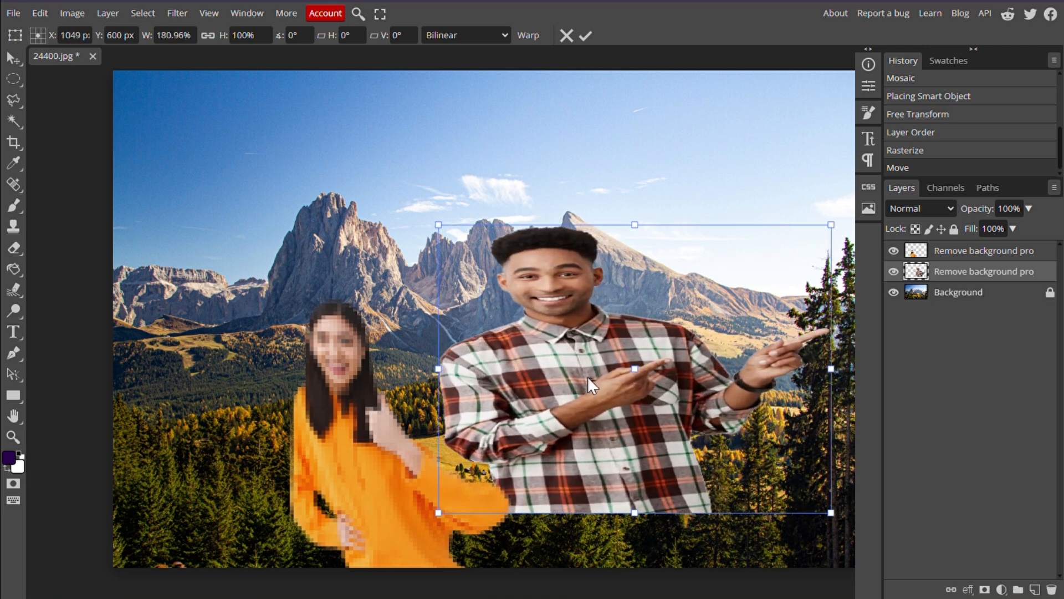
{"action": "scroll", "coordinate": [588, 377], "scroll_direction": "down", "scroll_amount": 1}
{"action": "left_click_drag", "start_coordinate": [613, 371], "coordinate": [620, 421]}
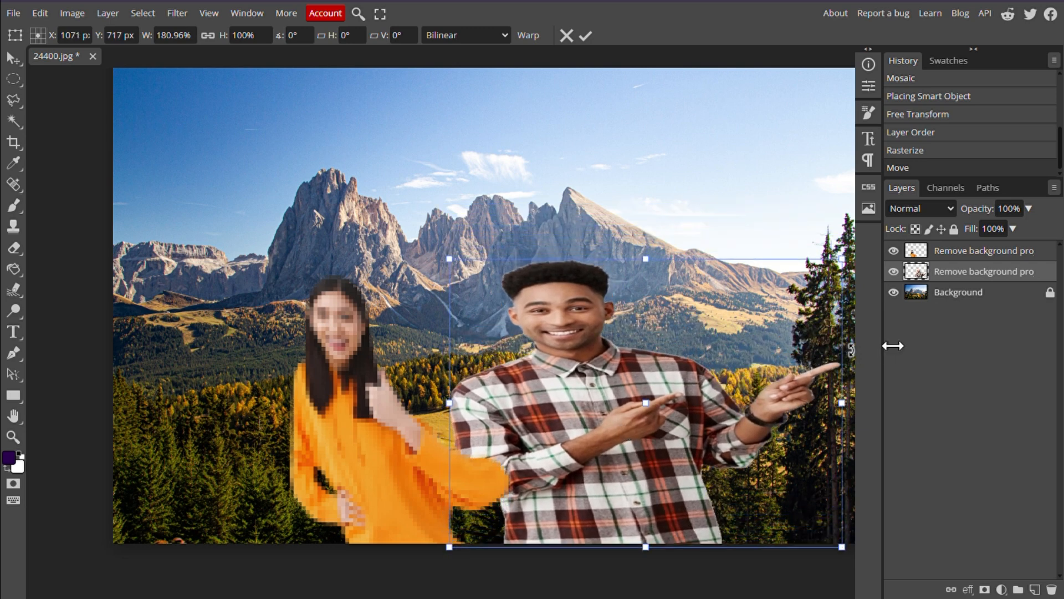
{"action": "left_click", "coordinate": [43, 14]}
{"action": "left_click", "coordinate": [42, 14]}
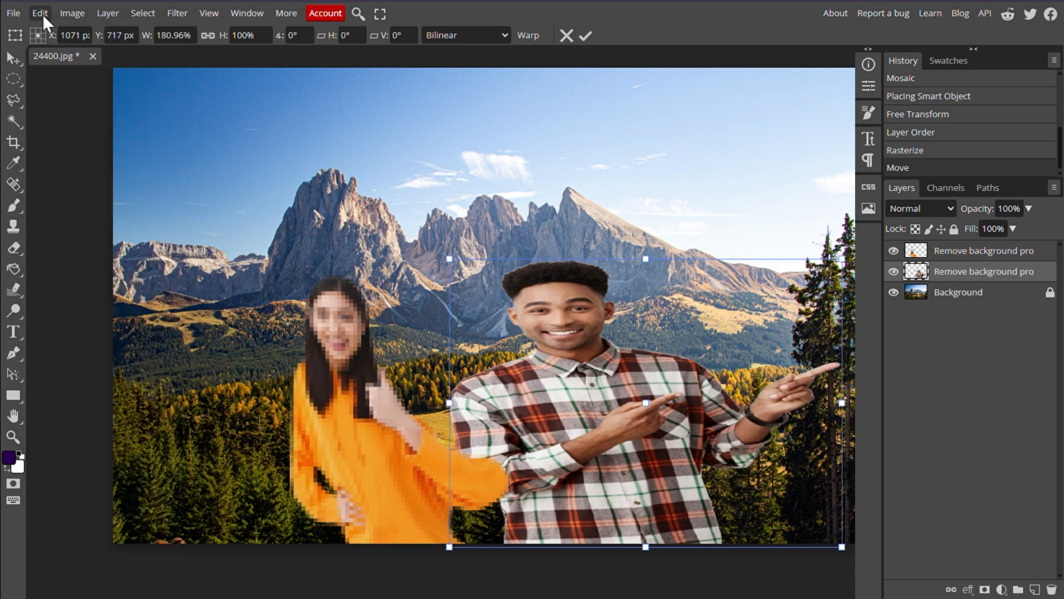
Apply a 20° Spin Blur centred on the man's face, enlarging the blur ellipse over his head and torso.
{"action": "left_click", "coordinate": [174, 10]}
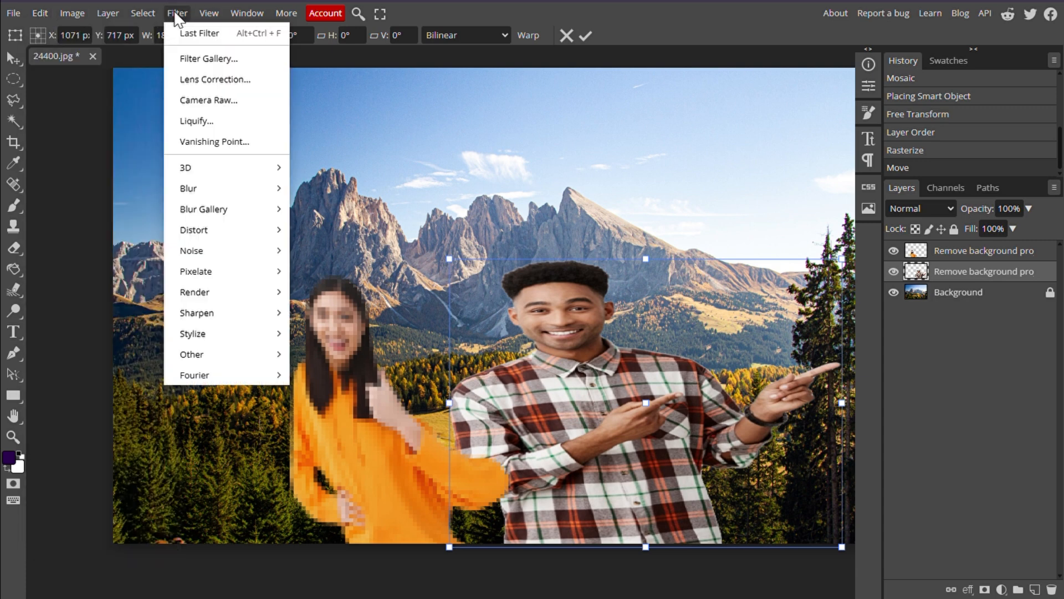
{"action": "mouse_move", "coordinate": [248, 258]}
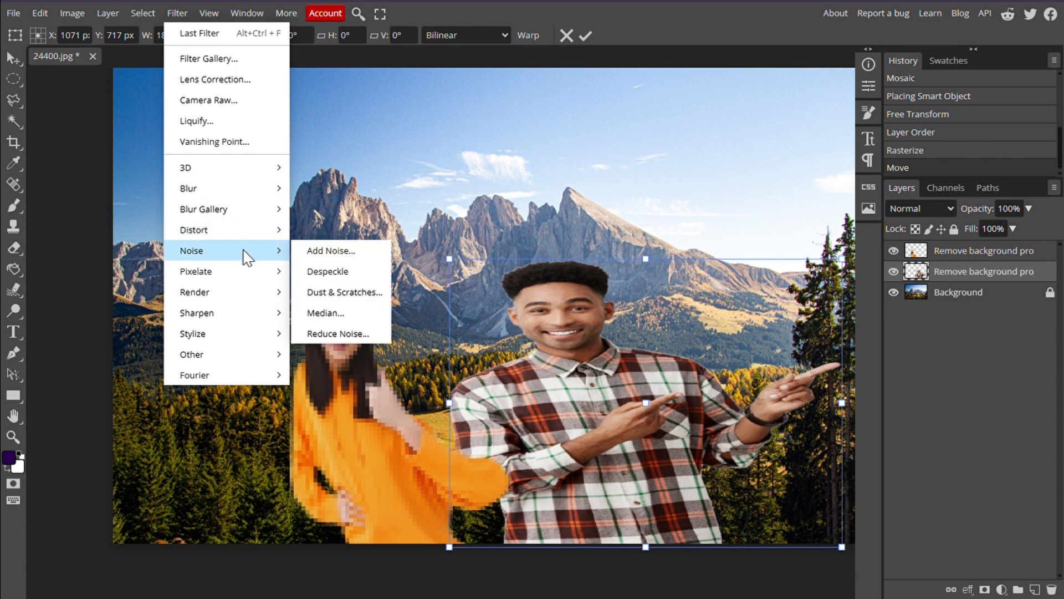
{"action": "mouse_move", "coordinate": [260, 239]}
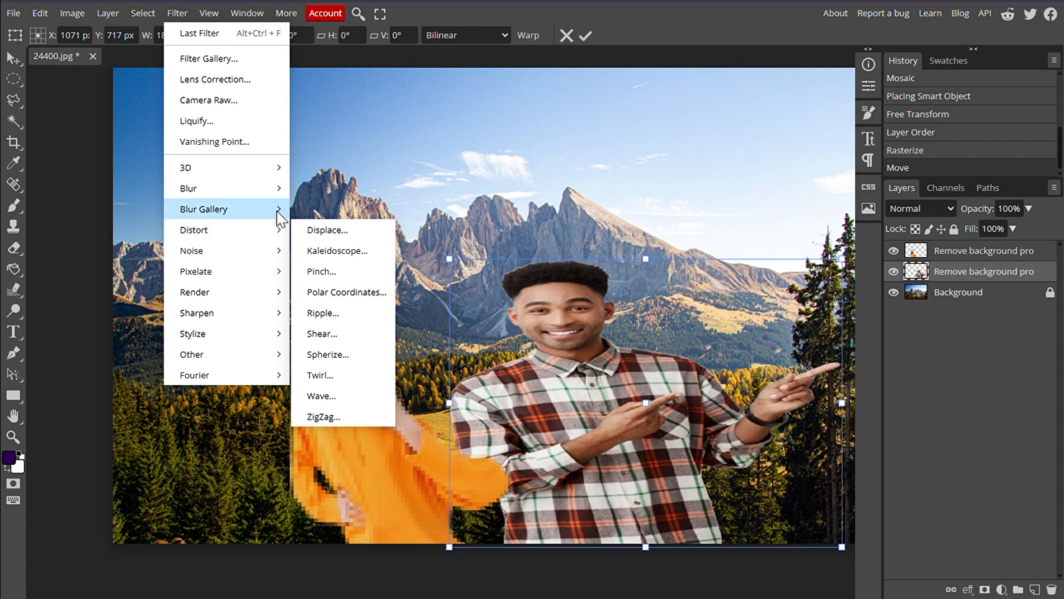
{"action": "mouse_move", "coordinate": [280, 218]}
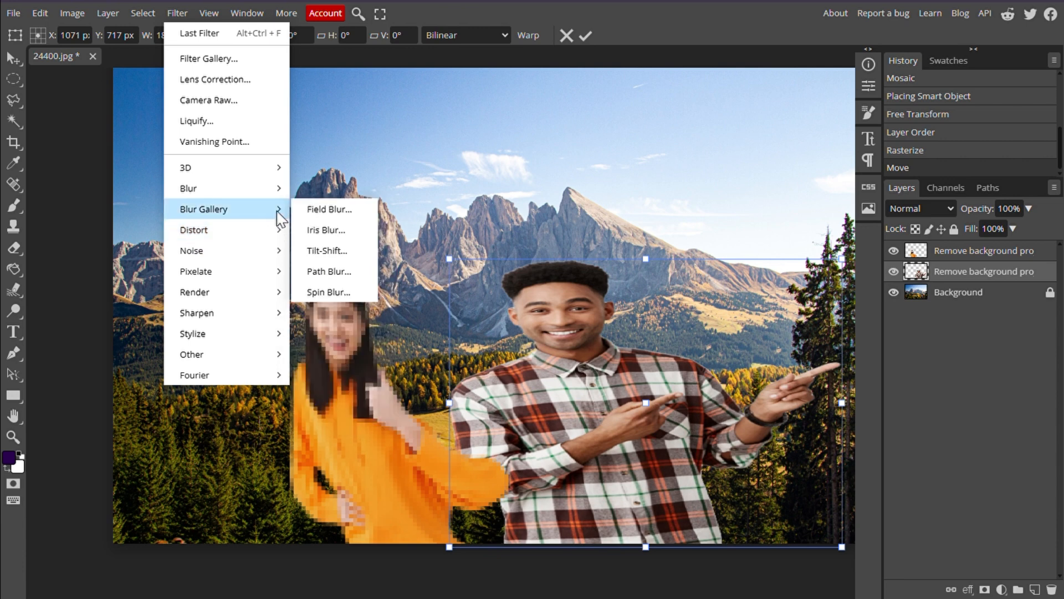
{"action": "left_click", "coordinate": [335, 294]}
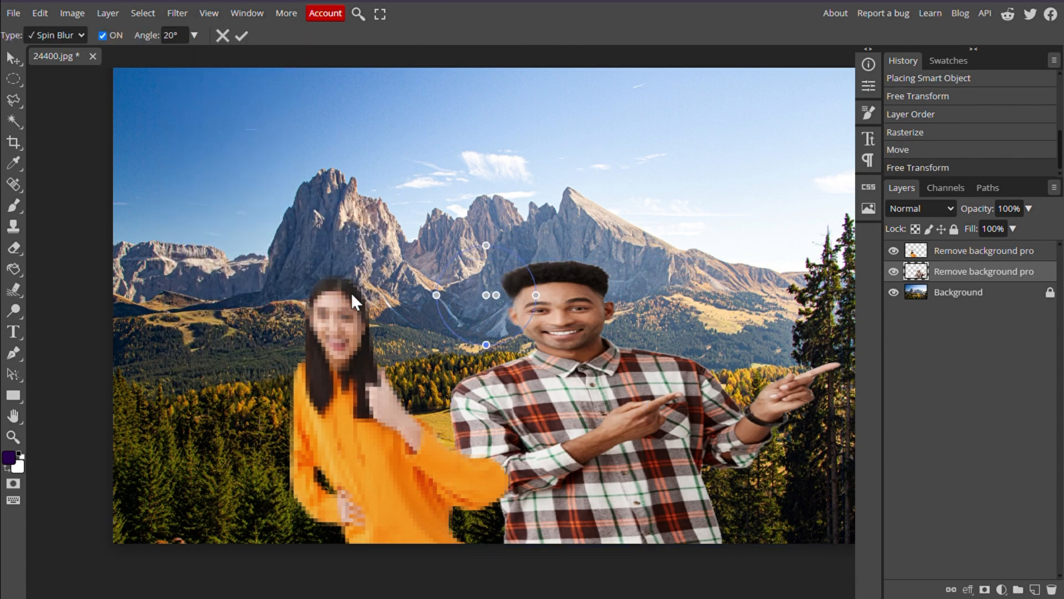
{"action": "left_click_drag", "start_coordinate": [496, 295], "coordinate": [579, 332]}
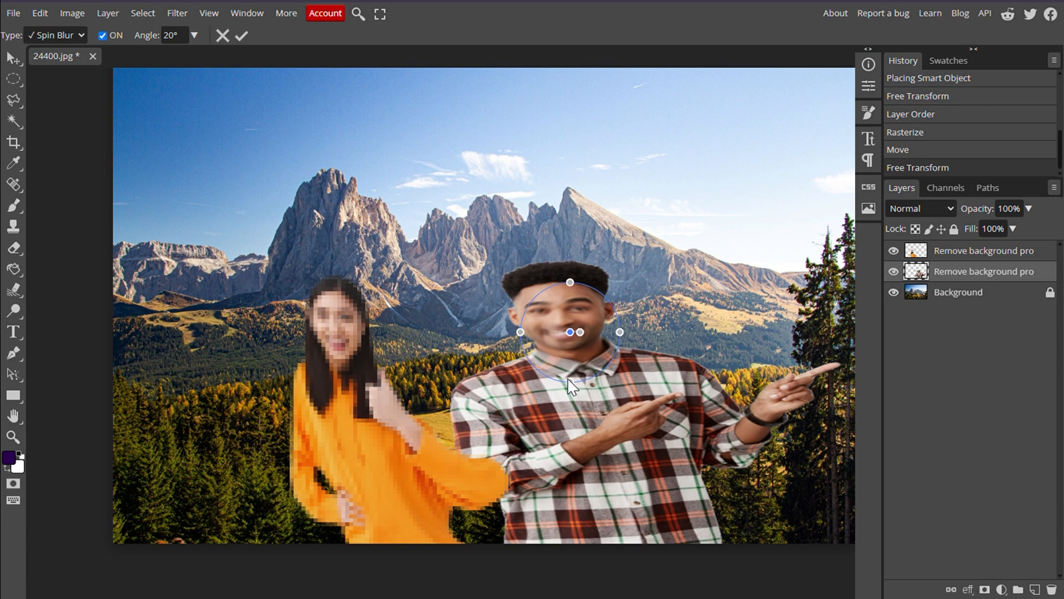
{"action": "left_click_drag", "start_coordinate": [569, 381], "coordinate": [570, 518]}
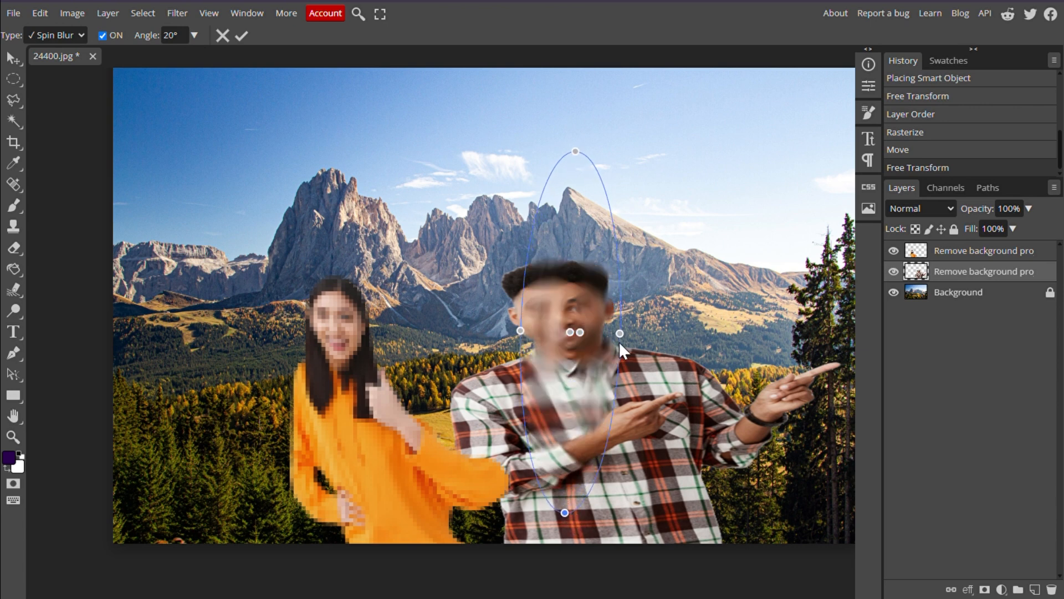
{"action": "left_click_drag", "start_coordinate": [621, 337], "coordinate": [708, 365]}
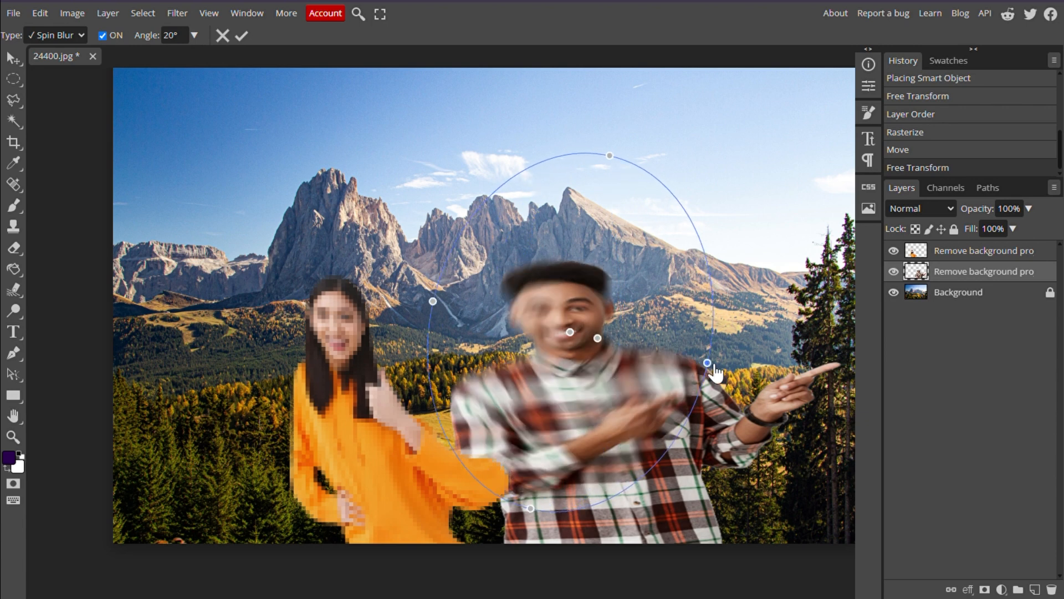
{"action": "scroll", "coordinate": [630, 337], "scroll_direction": "up", "scroll_amount": 2}
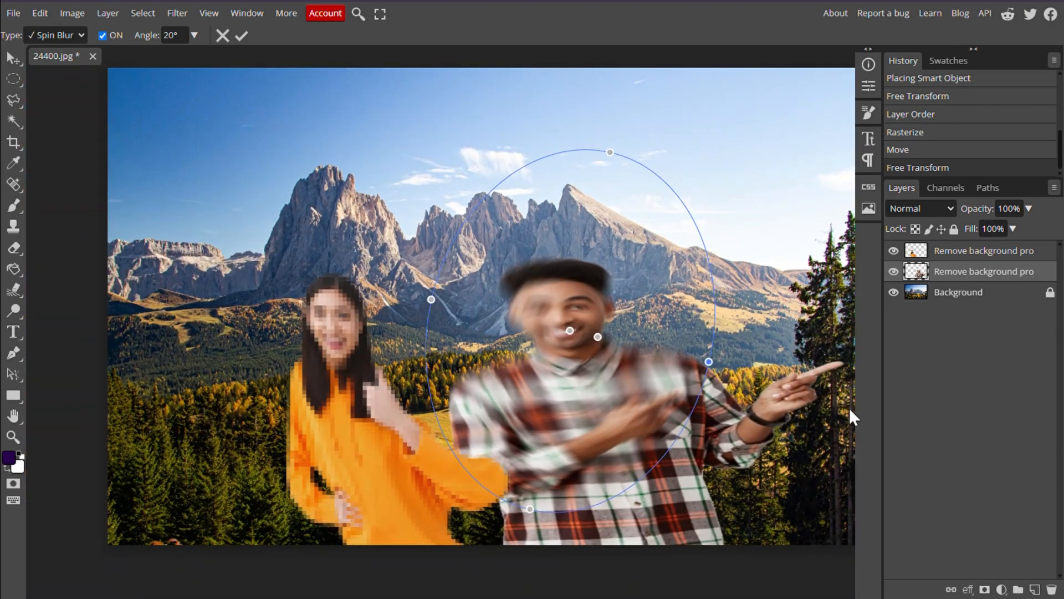
{"action": "left_click", "coordinate": [242, 34]}
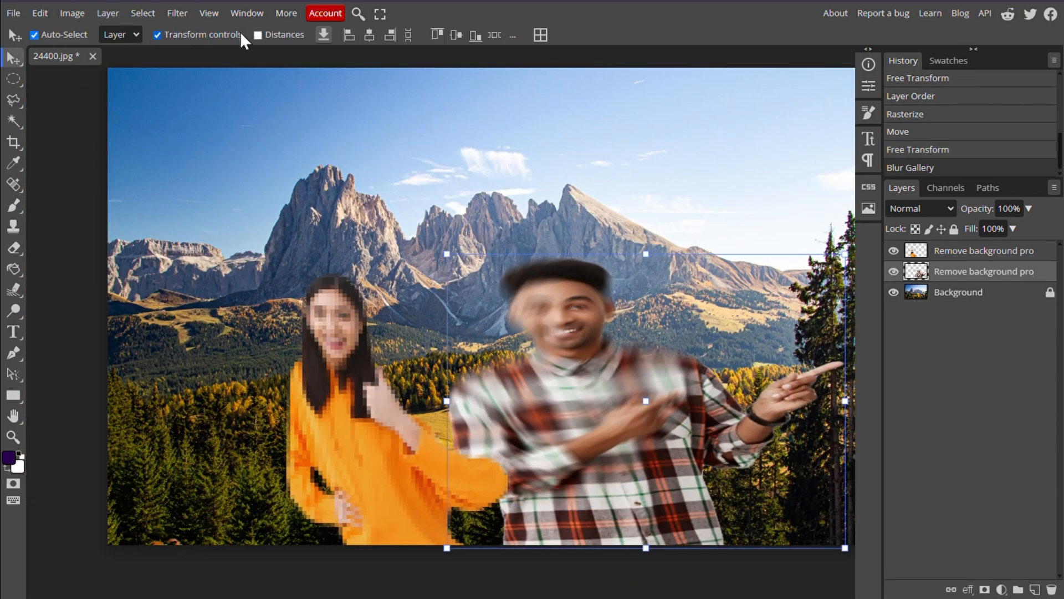
Place the cut-out photo of the woman in the white shirt directly above the Background and rasterize its layer.
{"action": "left_click", "coordinate": [190, 170]}
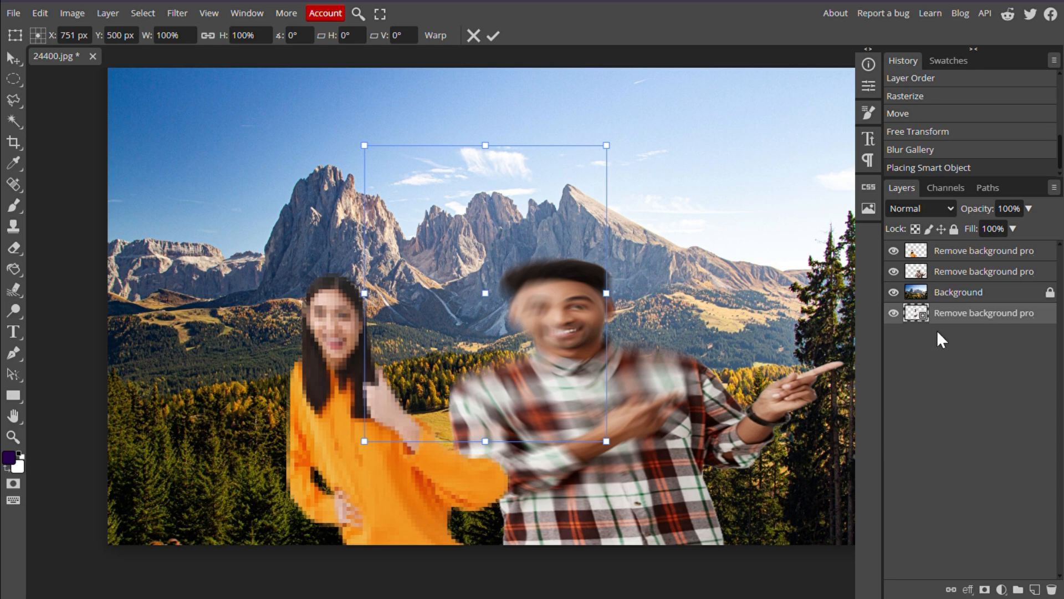
{"action": "left_click_drag", "start_coordinate": [955, 317], "coordinate": [962, 286]}
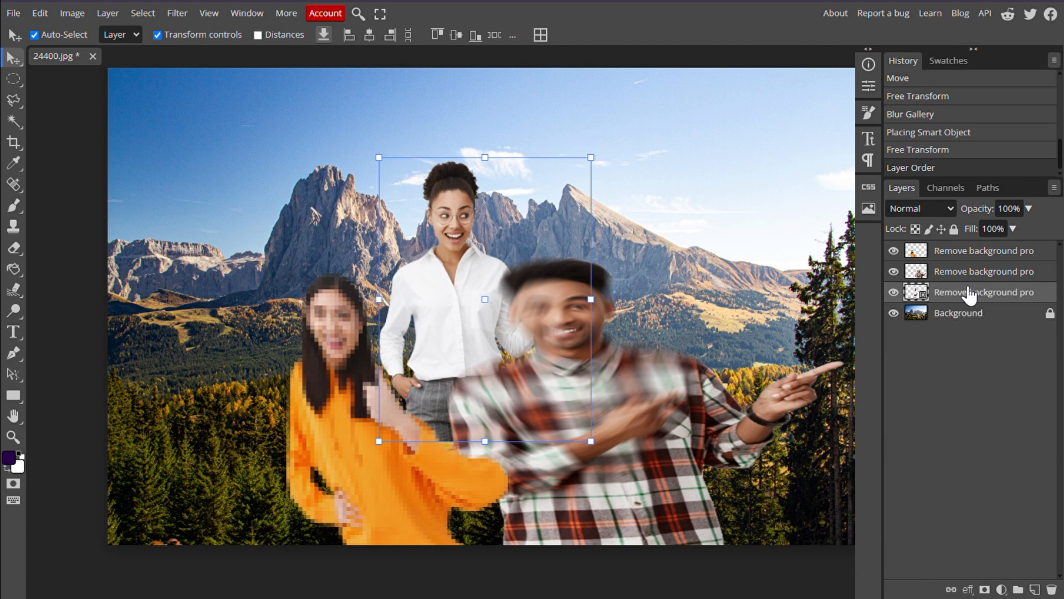
{"action": "right_click", "coordinate": [975, 304]}
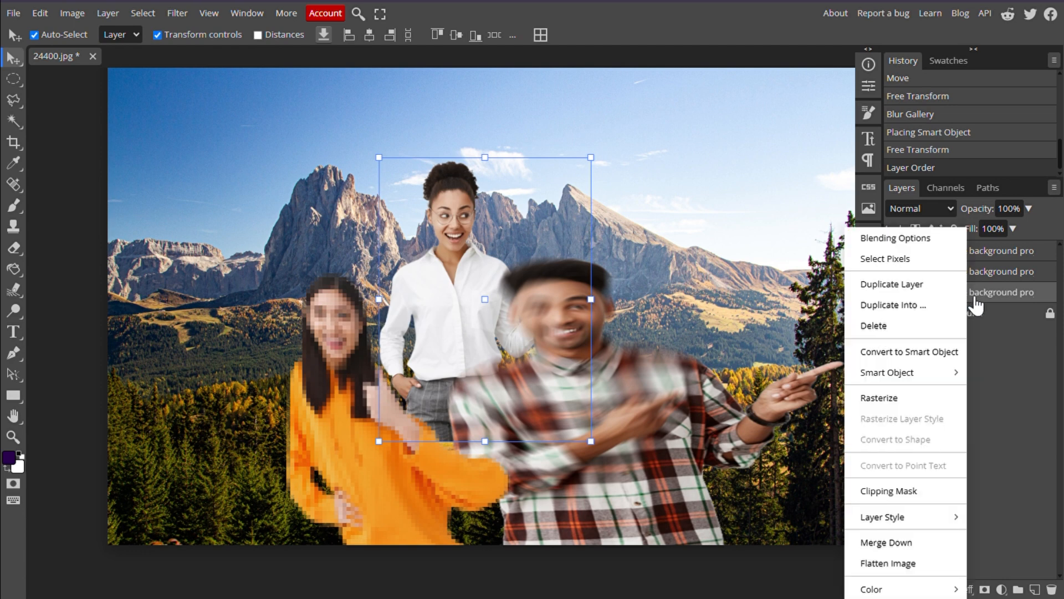
{"action": "left_click", "coordinate": [920, 402]}
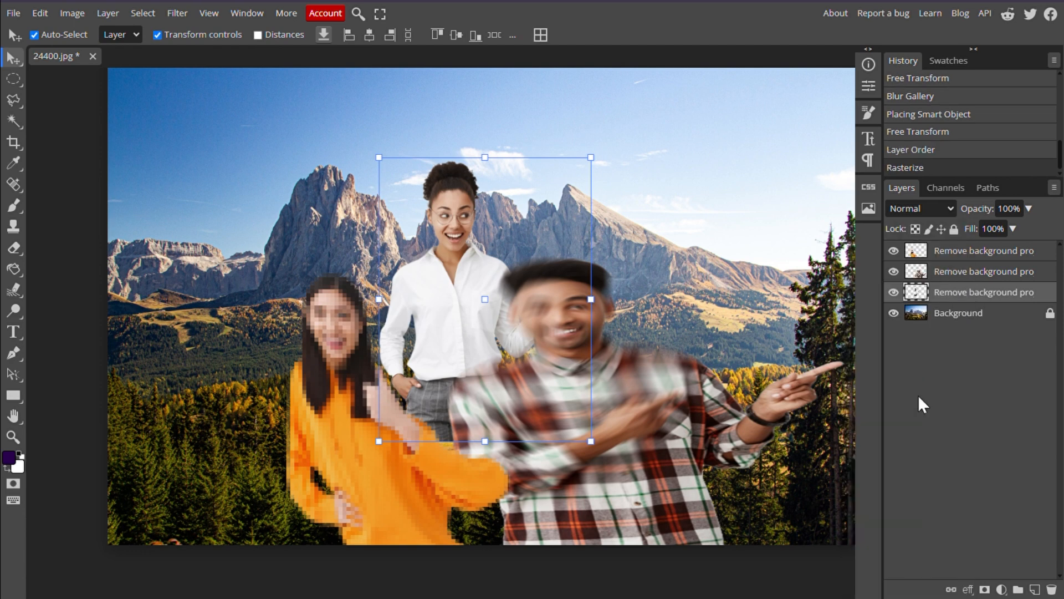
Move the woman in the white shirt down behind the other two people and stretch her upward to the image's top edge.
{"action": "left_click_drag", "start_coordinate": [462, 219], "coordinate": [478, 338]}
{"action": "left_click_drag", "start_coordinate": [501, 276], "coordinate": [505, 68]}
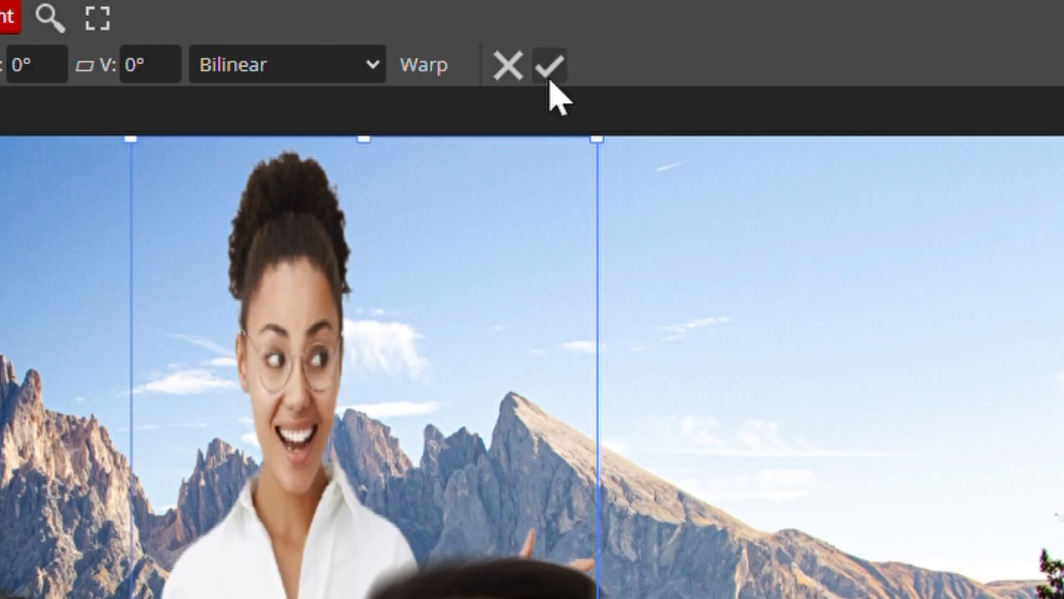
{"action": "left_click", "coordinate": [549, 78]}
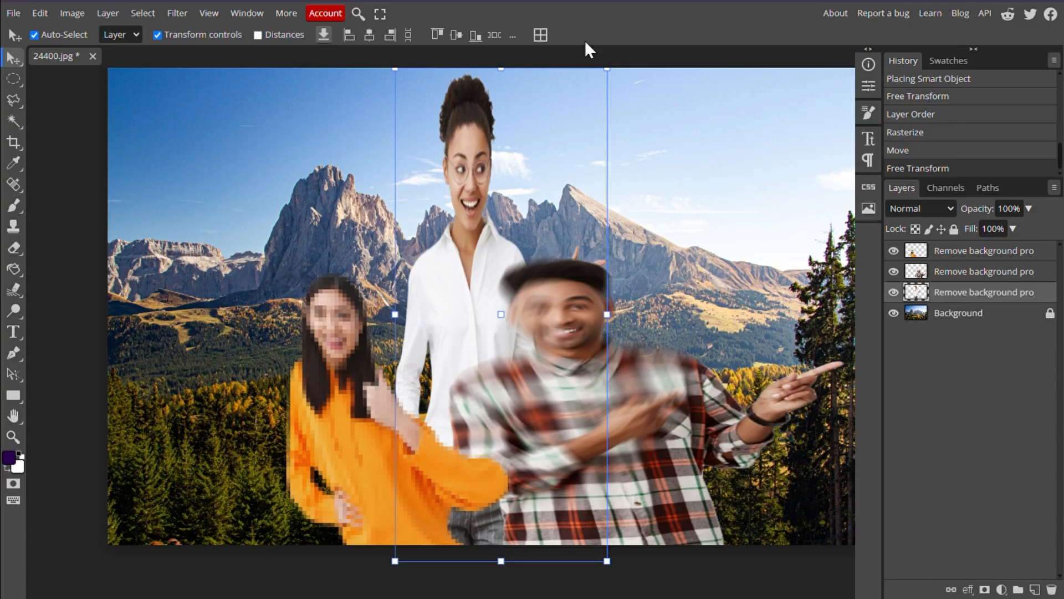
Apply a Color Halftone filter to the white-shirted woman's layer with a radius of 4 px and Angle 1 of 6°.
{"action": "left_click", "coordinate": [172, 14]}
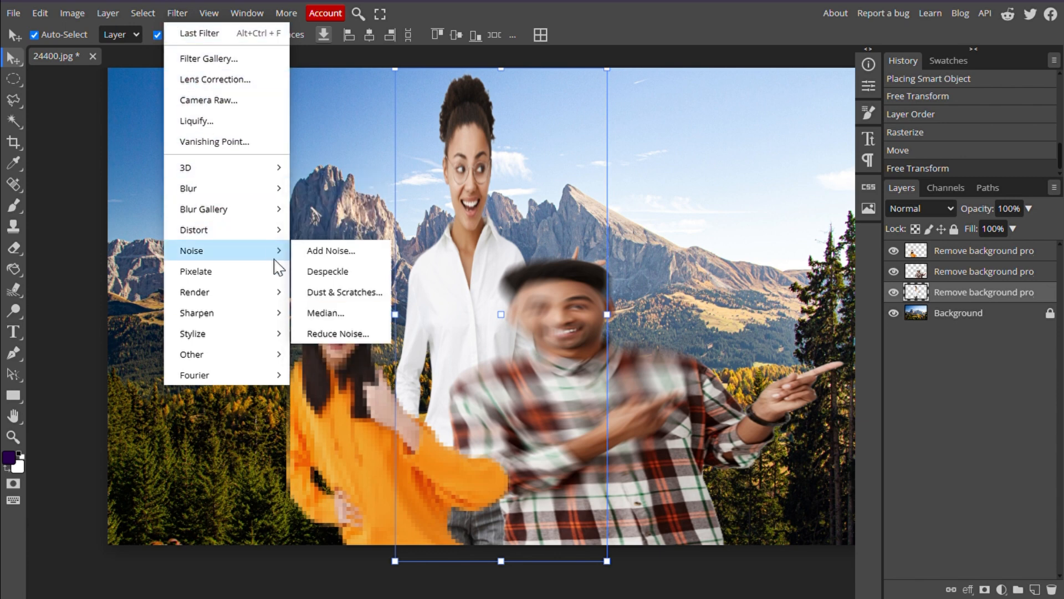
{"action": "mouse_move", "coordinate": [279, 274]}
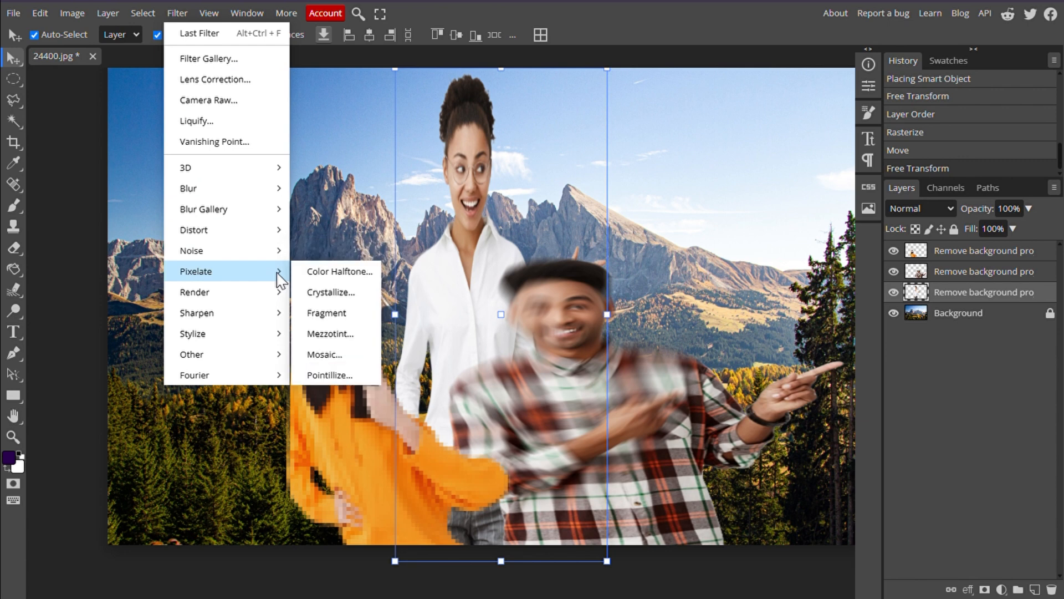
{"action": "left_click", "coordinate": [322, 277]}
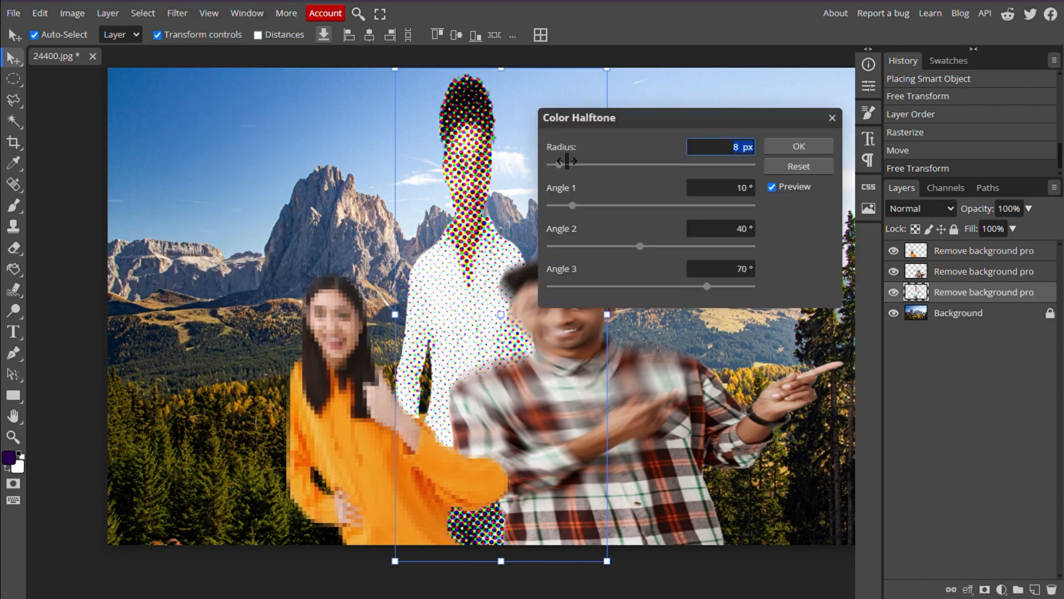
{"action": "left_click_drag", "start_coordinate": [638, 124], "coordinate": [711, 112]}
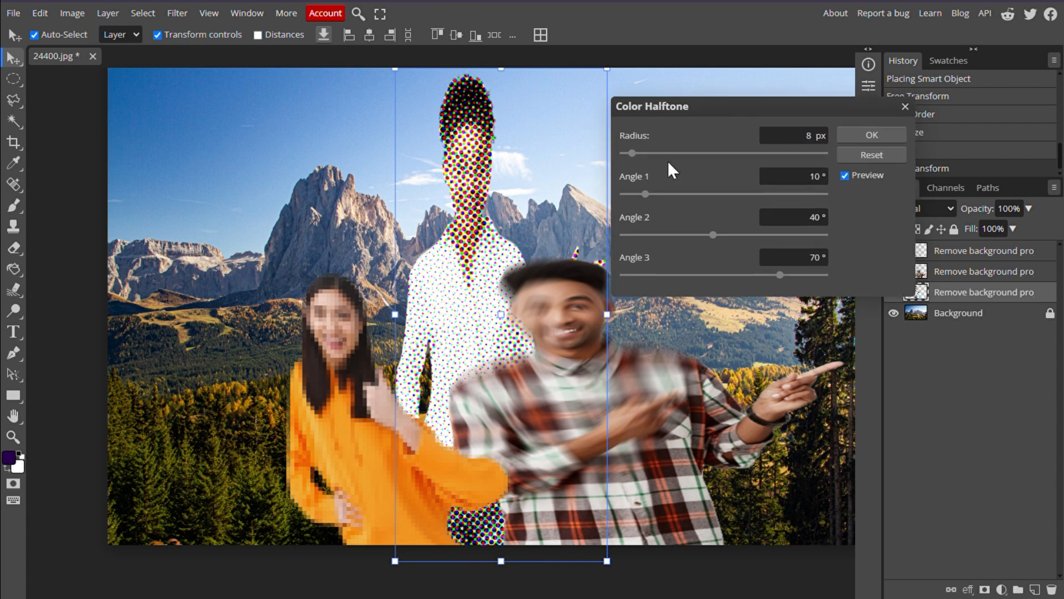
{"action": "left_click_drag", "start_coordinate": [636, 156], "coordinate": [623, 155]}
{"action": "scroll", "coordinate": [452, 174], "scroll_direction": "up", "scroll_amount": 2}
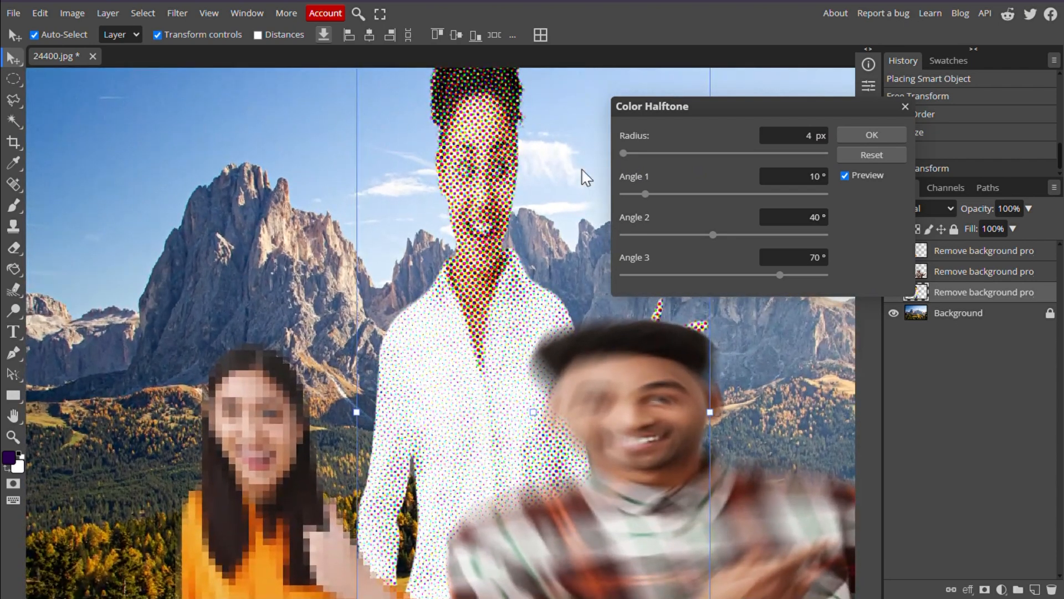
{"action": "mouse_move", "coordinate": [650, 188]}
{"action": "left_mouse_down"}
{"action": "mouse_move", "coordinate": [651, 199]}
{"action": "mouse_move", "coordinate": [682, 205]}
{"action": "mouse_move", "coordinate": [632, 197]}
{"action": "mouse_move", "coordinate": [639, 203]}
{"action": "left_mouse_up"}
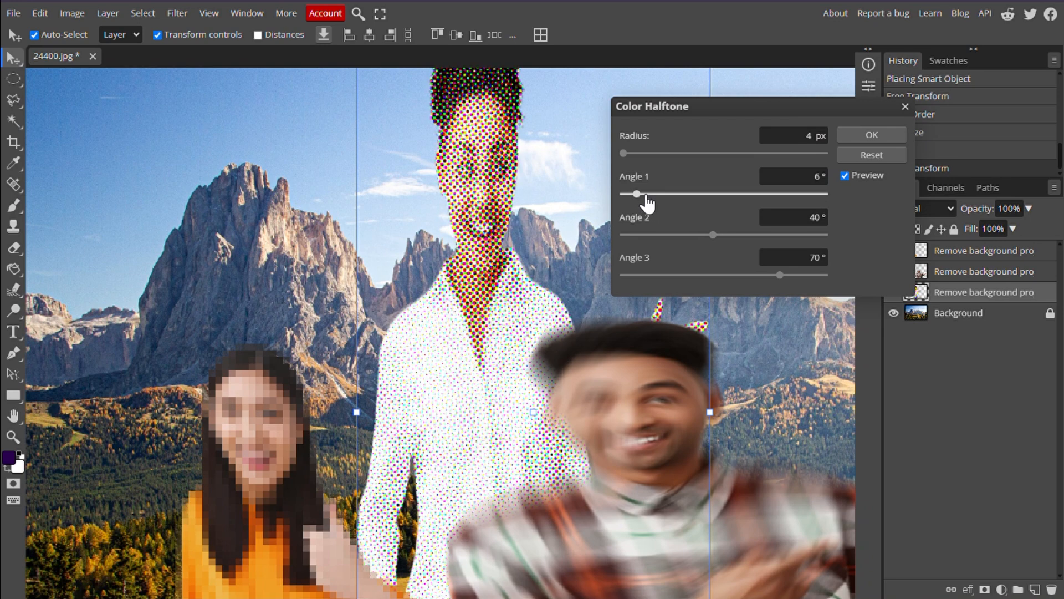
{"action": "left_click", "coordinate": [855, 139]}
{"action": "scroll", "coordinate": [307, 341], "scroll_direction": "down", "scroll_amount": 2}
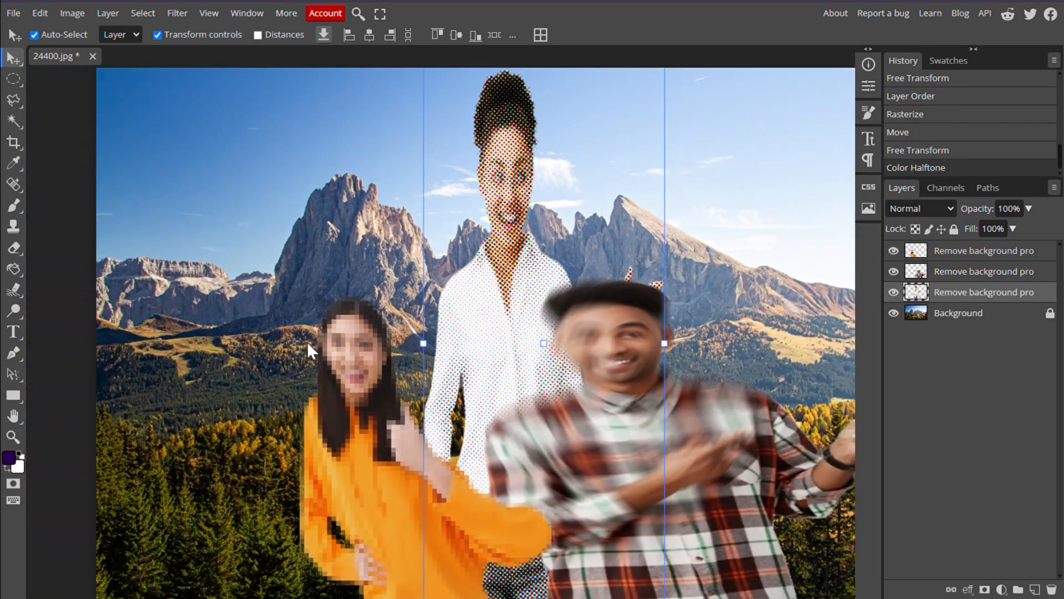
Place the cut-out photo of the red pickup truck and reorder its layer between the man and the halftone woman.
{"action": "left_click", "coordinate": [211, 368]}
{"action": "scroll", "coordinate": [211, 368], "scroll_direction": "down", "scroll_amount": 3}
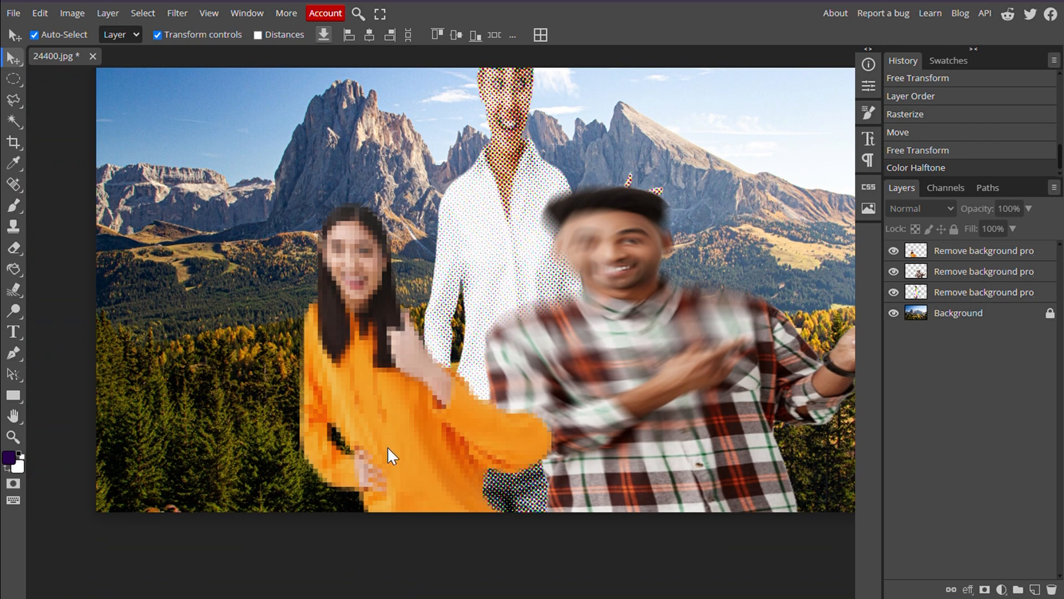
{"action": "scroll", "coordinate": [324, 178], "scroll_direction": "up", "scroll_amount": 3}
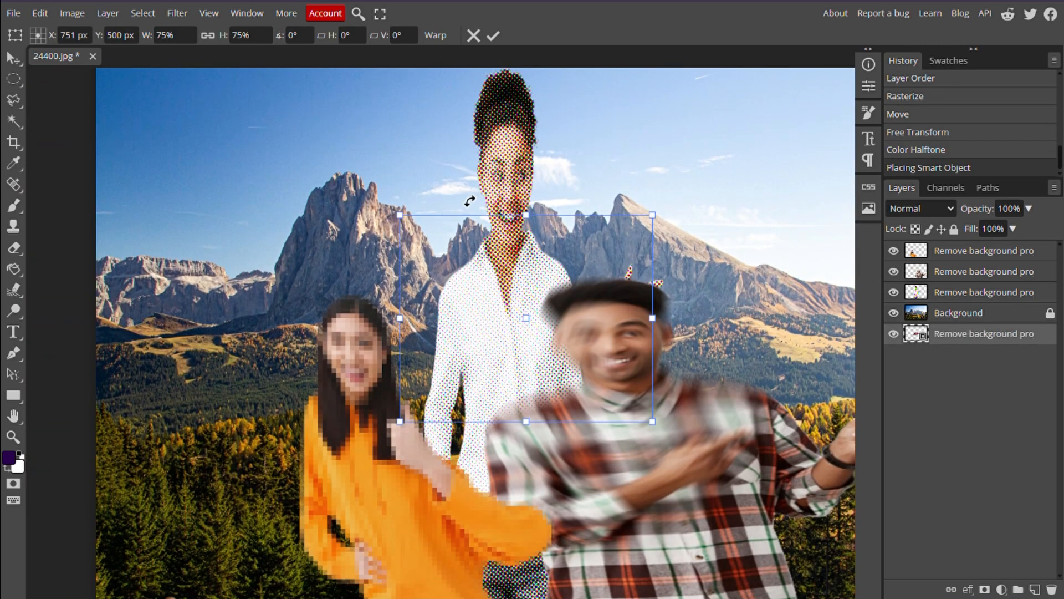
{"action": "left_click_drag", "start_coordinate": [979, 332], "coordinate": [965, 284]}
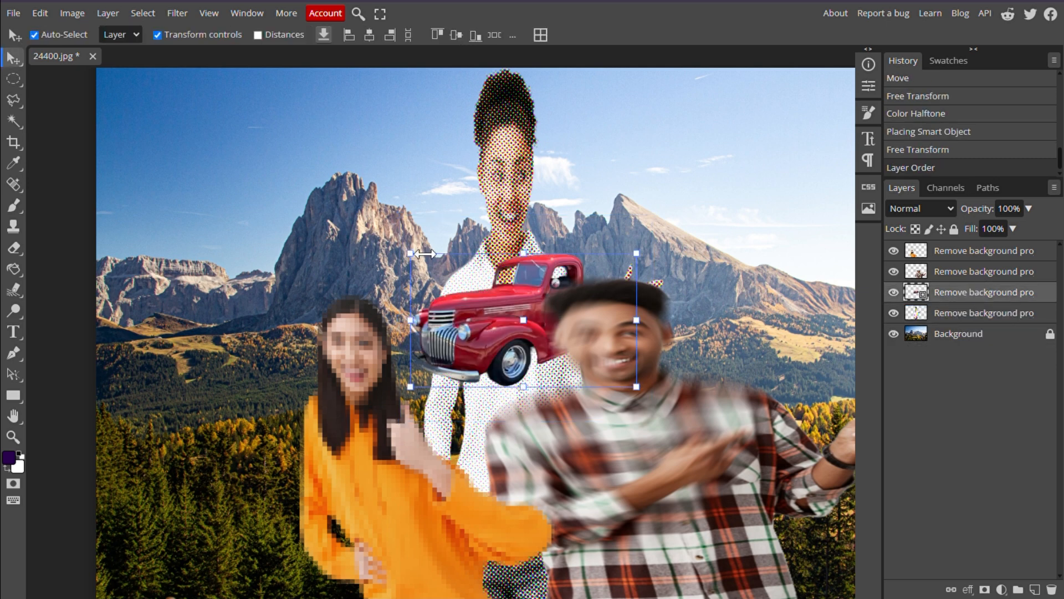
Enlarge the truck to about 131% width and 137% height and position it behind the pixelated woman.
{"action": "left_click_drag", "start_coordinate": [410, 251], "coordinate": [162, 147]}
{"action": "left_click_drag", "start_coordinate": [405, 321], "coordinate": [598, 488]}
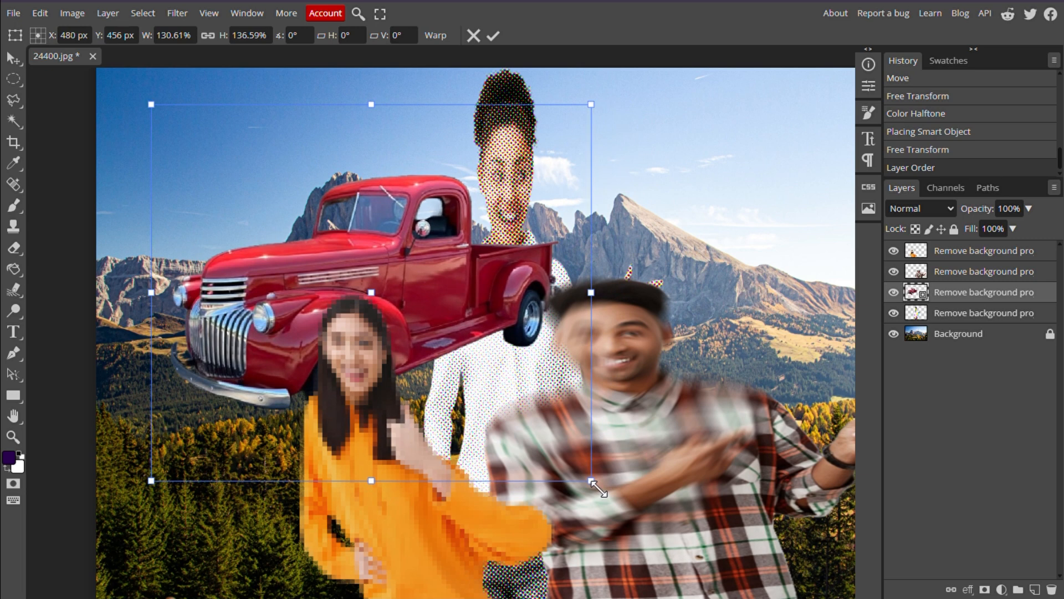
{"action": "left_click_drag", "start_coordinate": [432, 317], "coordinate": [450, 341]}
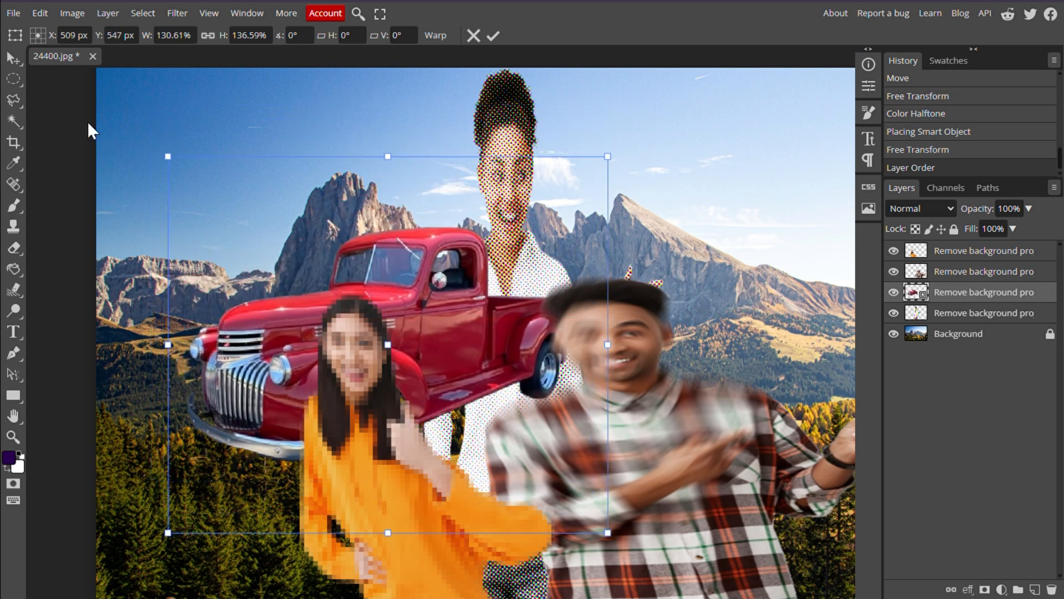
Puppet-warp the red truck with pins on its cab, pulling the grille, headlights and bumper forward and downward.
{"action": "left_click", "coordinate": [41, 16]}
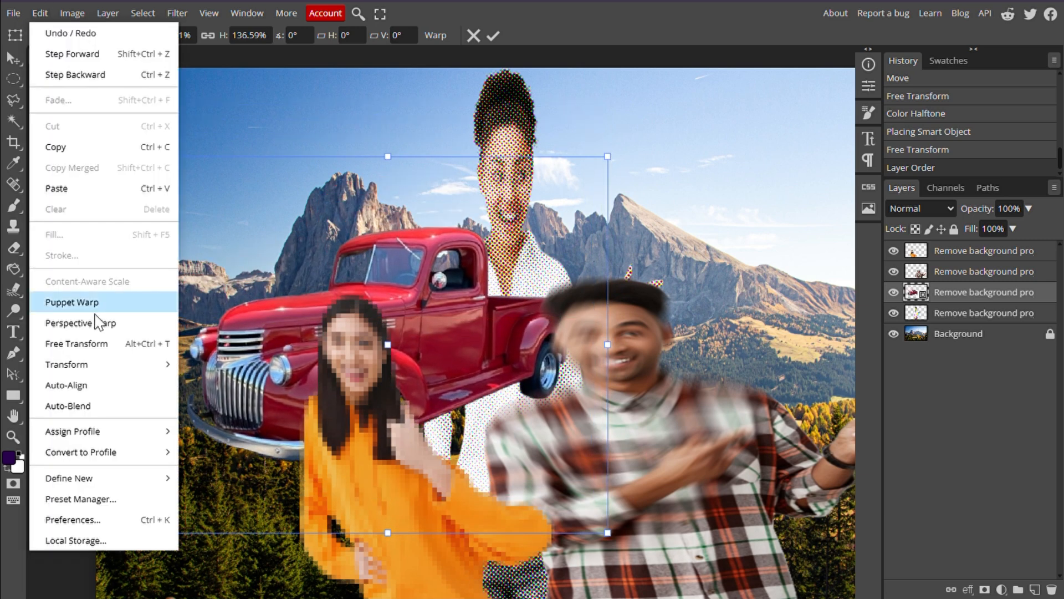
{"action": "left_click", "coordinate": [72, 302]}
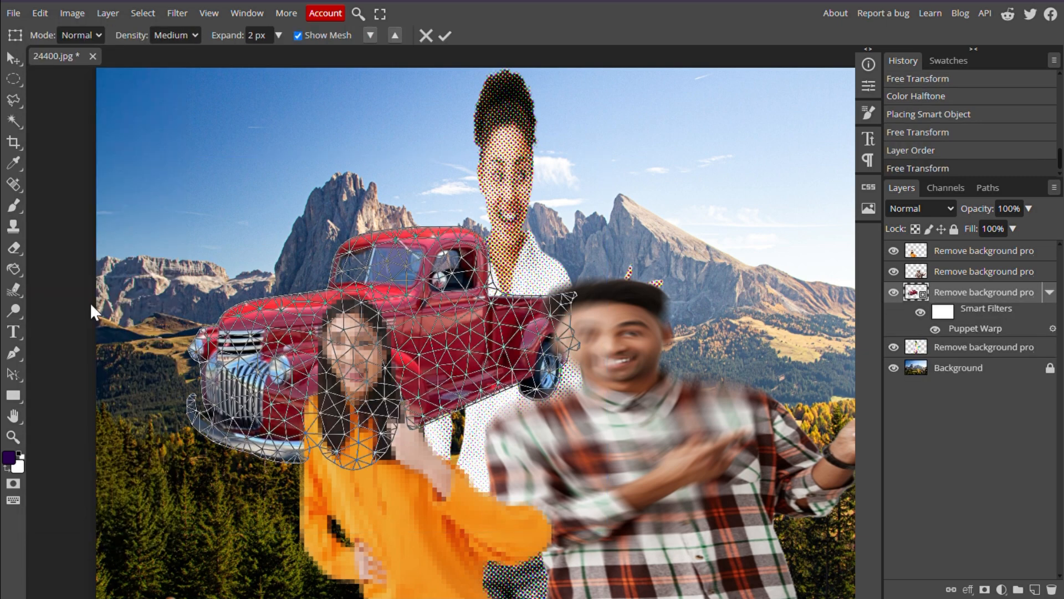
{"action": "scroll", "coordinate": [328, 334], "scroll_direction": "up", "scroll_amount": 3}
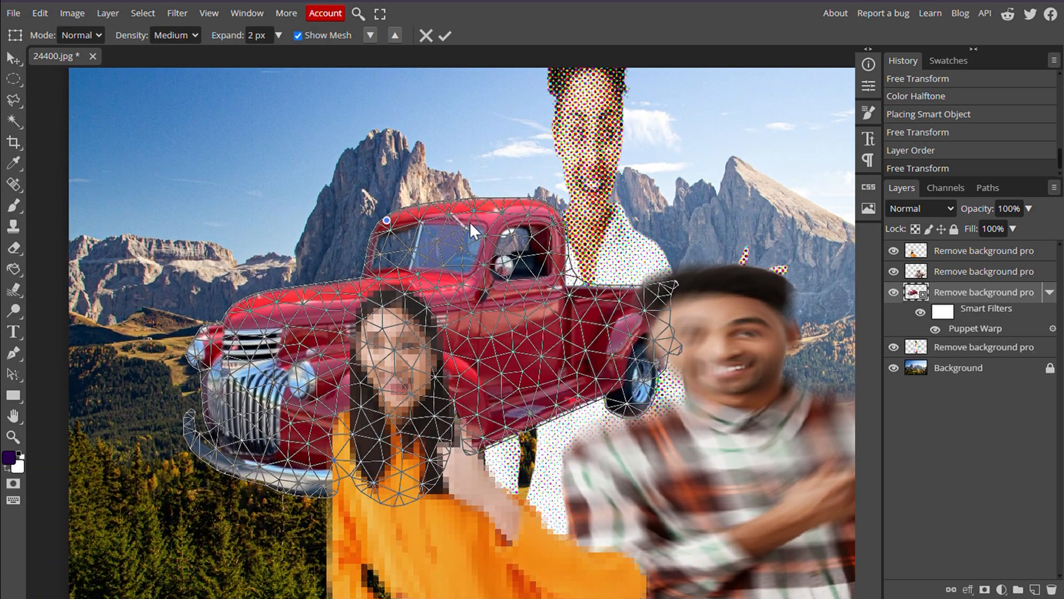
{"action": "left_click", "coordinate": [532, 206]}
{"action": "left_click", "coordinate": [506, 416]}
{"action": "left_click_drag", "start_coordinate": [291, 404], "coordinate": [168, 397]}
{"action": "left_click_drag", "start_coordinate": [207, 430], "coordinate": [220, 456]}
{"action": "left_click_drag", "start_coordinate": [176, 374], "coordinate": [132, 392]}
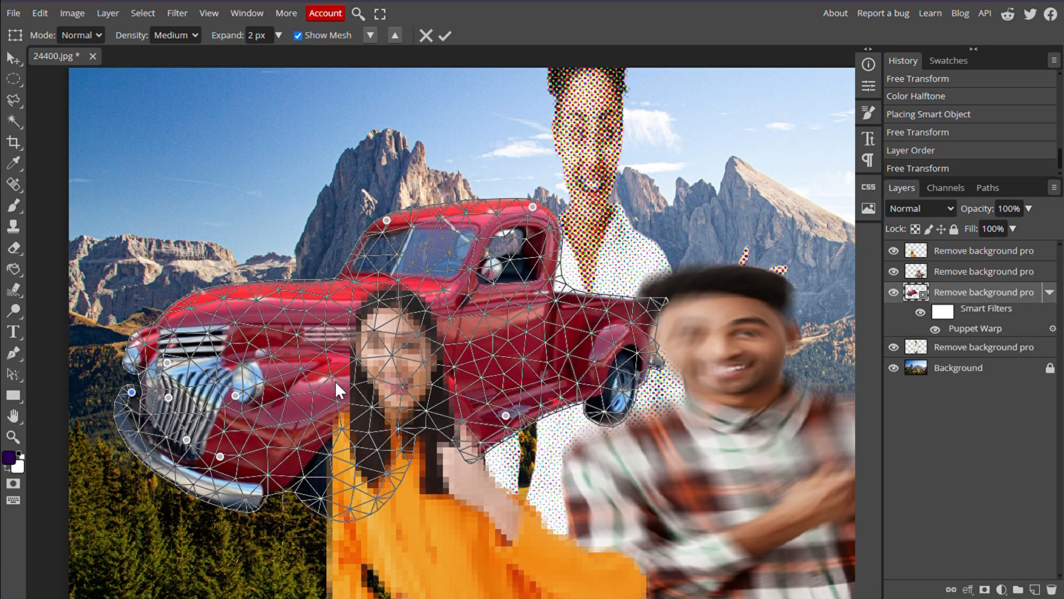
{"action": "left_click", "coordinate": [443, 34]}
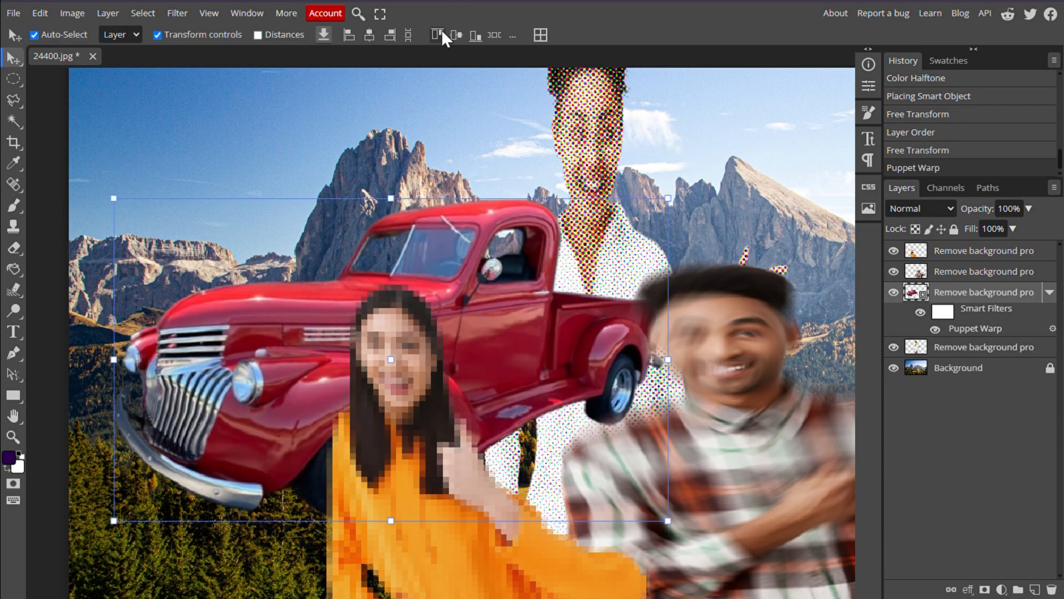
Move the truck up and toward the image's left edge, and apply an Oil Paint filter with a 4.8 px radius.
{"action": "left_click_drag", "start_coordinate": [498, 275], "coordinate": [459, 251]}
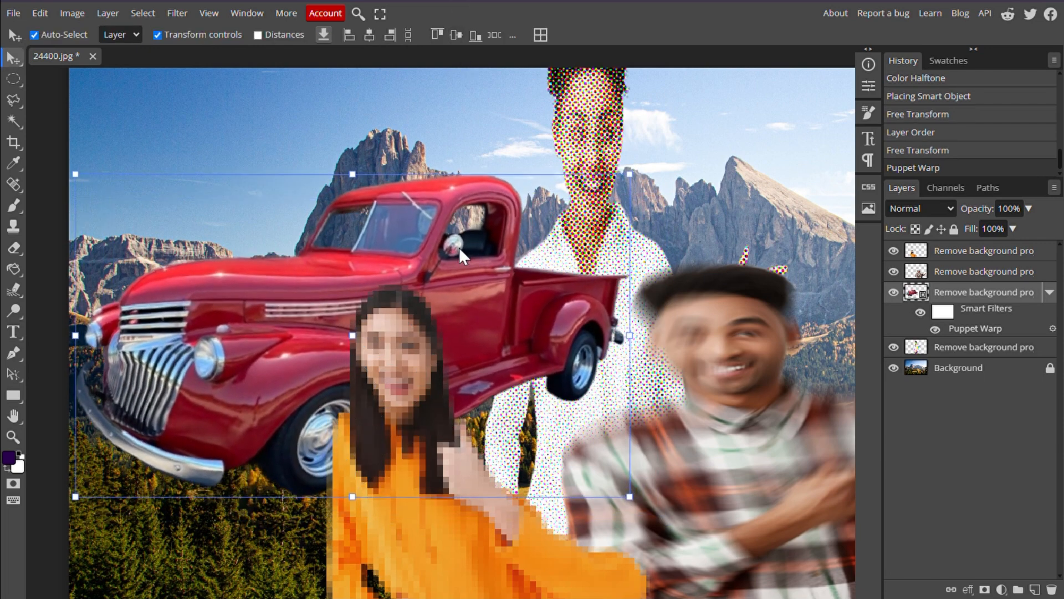
{"action": "scroll", "coordinate": [459, 247], "scroll_direction": "down", "scroll_amount": 2}
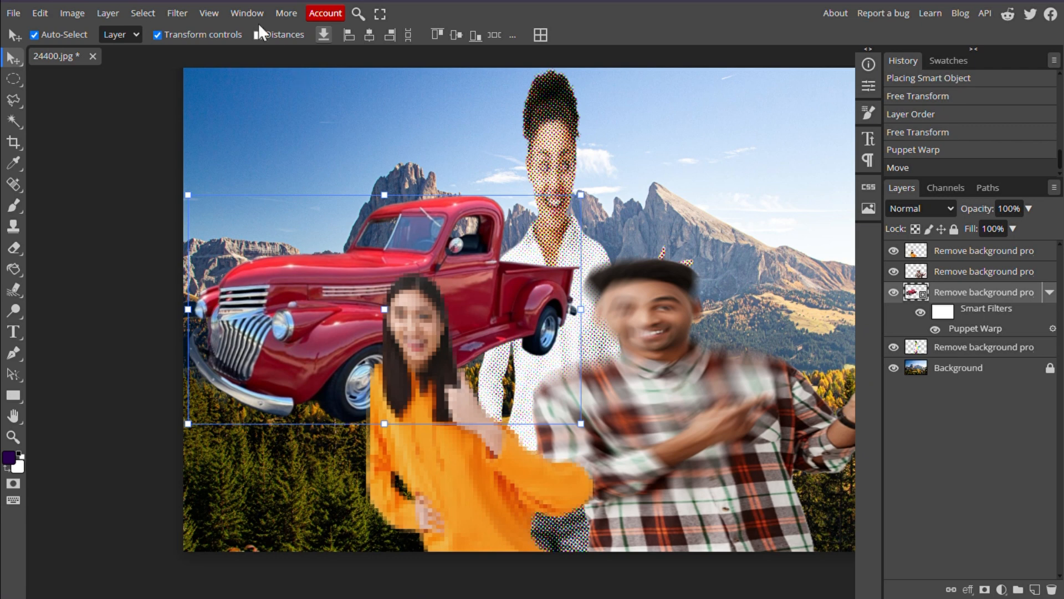
{"action": "left_click", "coordinate": [176, 14]}
{"action": "mouse_move", "coordinate": [252, 339]}
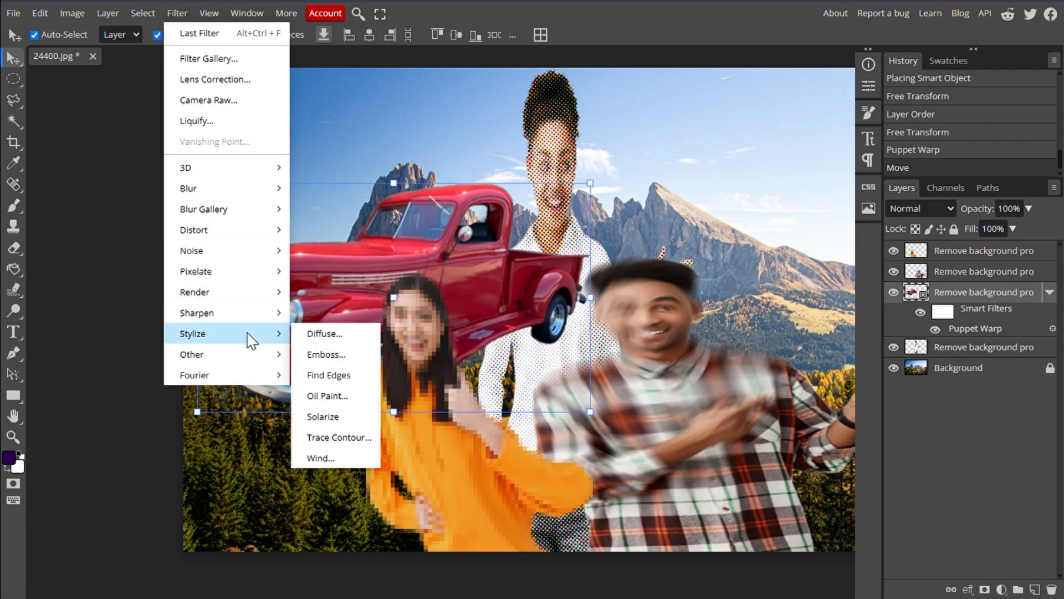
{"action": "left_click", "coordinate": [334, 405]}
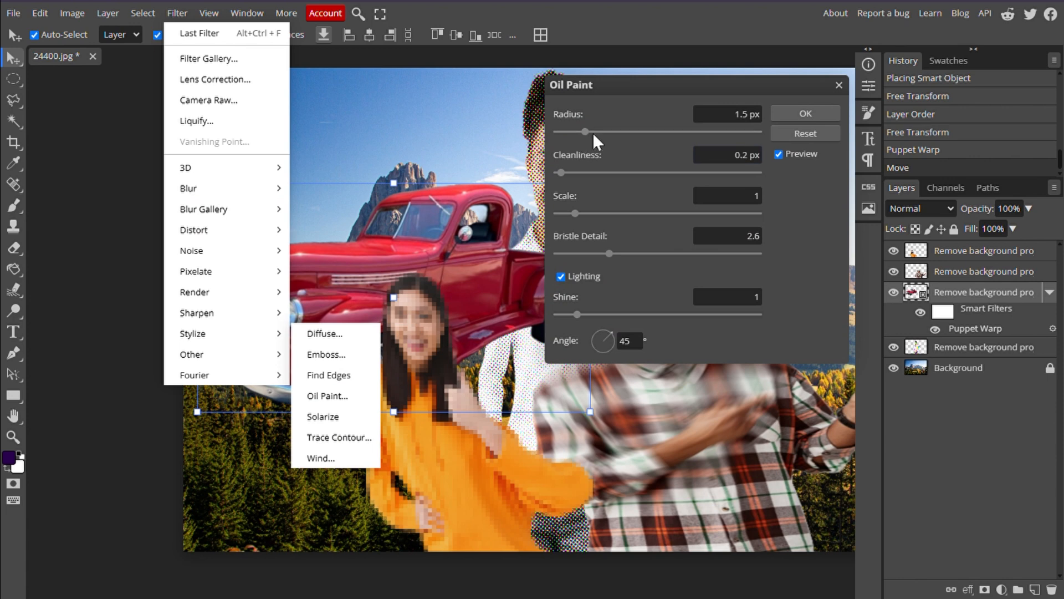
{"action": "left_click_drag", "start_coordinate": [634, 88], "coordinate": [621, 98]}
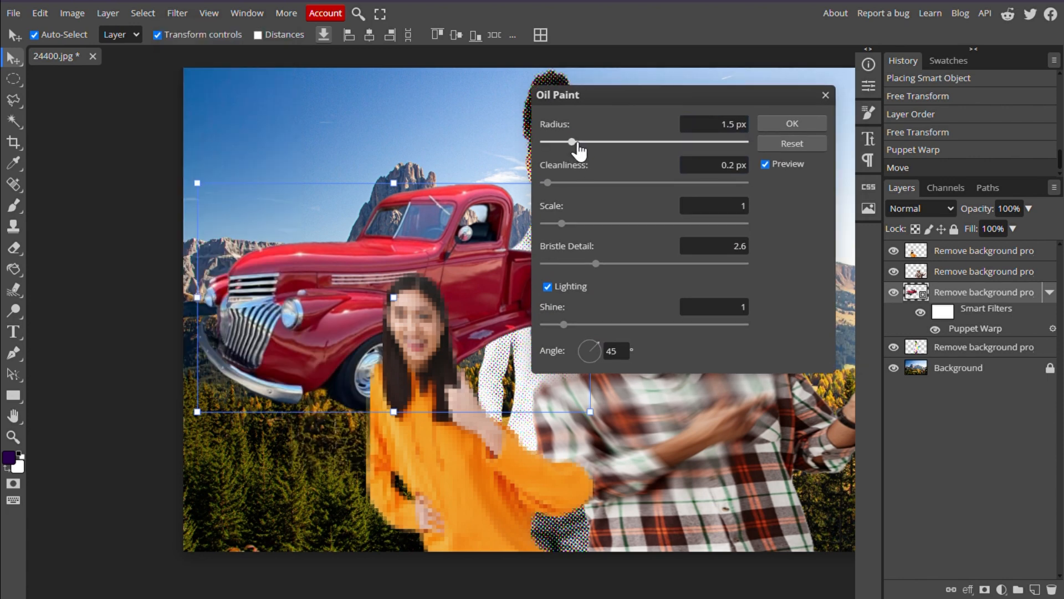
{"action": "left_click_drag", "start_coordinate": [576, 143], "coordinate": [647, 146]}
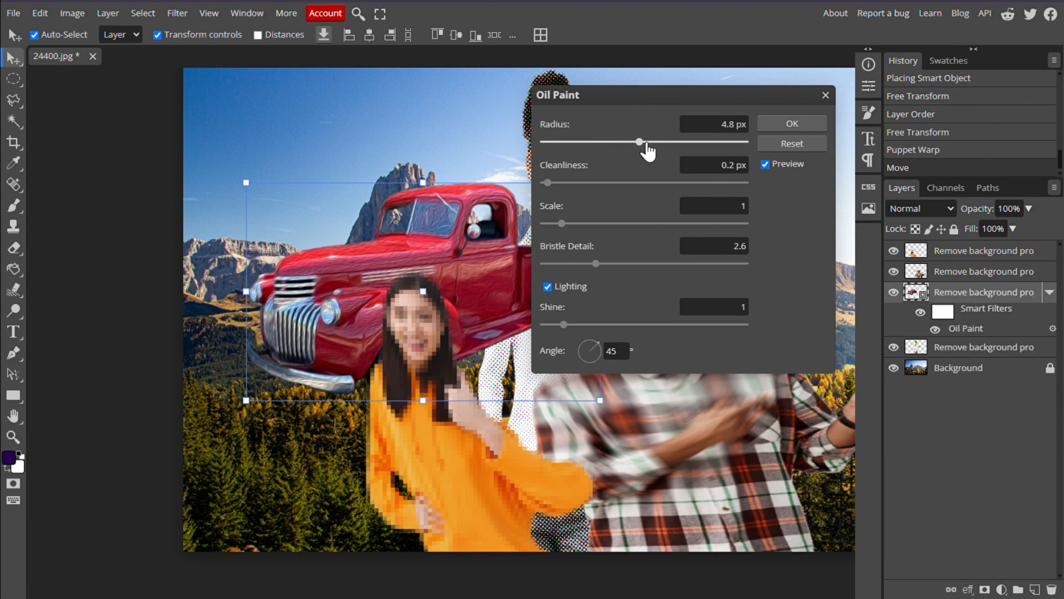
{"action": "left_click", "coordinate": [785, 123]}
Shift the oil-painted truck slightly up and to the left, and rasterize its layer.
{"action": "scroll", "coordinate": [475, 293], "scroll_direction": "up", "scroll_amount": 5}
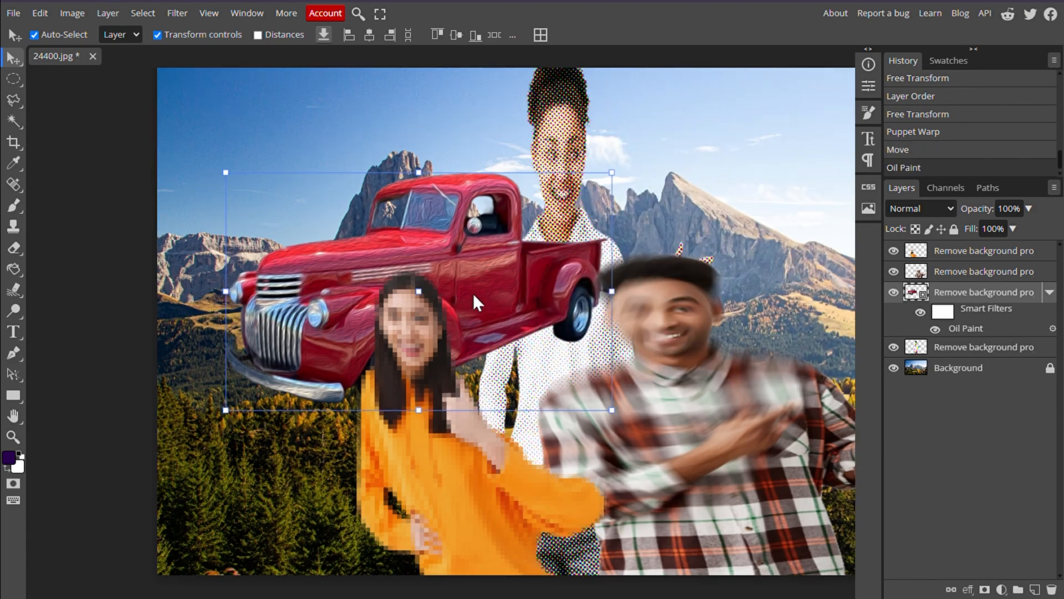
{"action": "scroll", "coordinate": [480, 289], "scroll_direction": "down", "scroll_amount": 4}
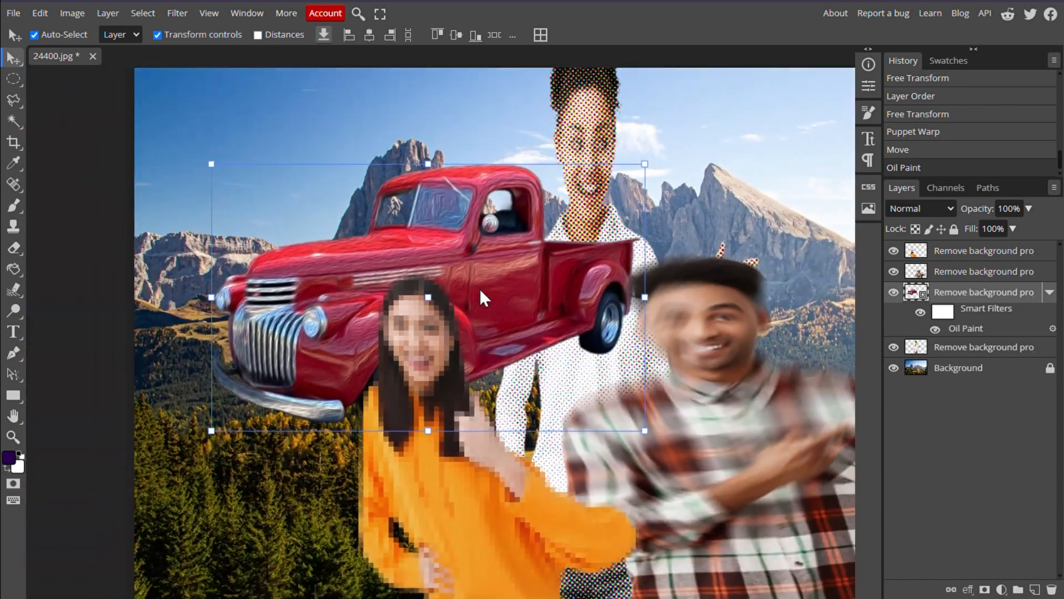
{"action": "left_click_drag", "start_coordinate": [392, 264], "coordinate": [354, 227]}
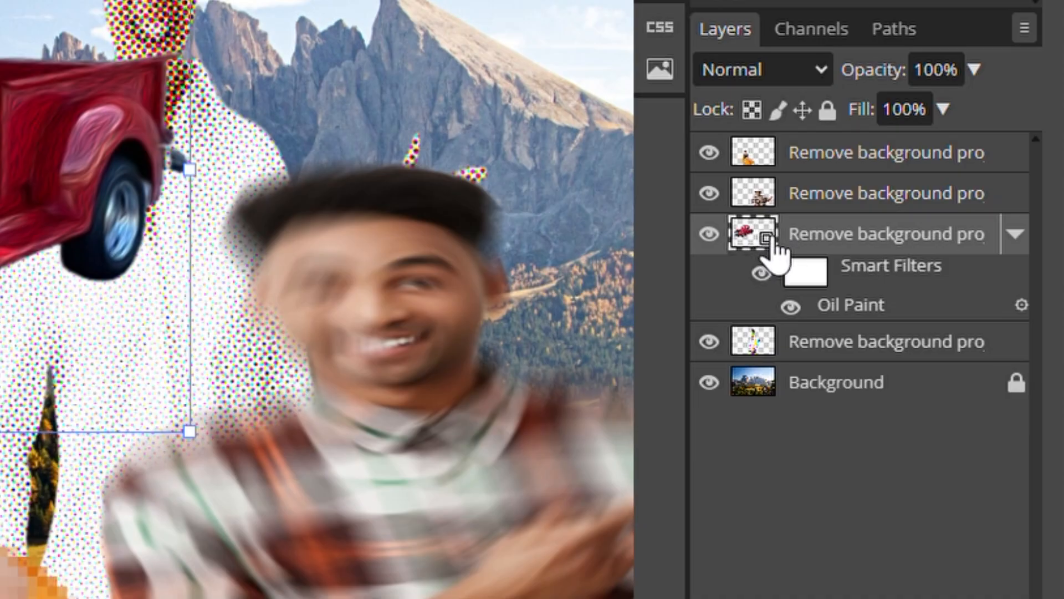
{"action": "right_click", "coordinate": [842, 244]}
{"action": "left_click", "coordinate": [718, 438]}
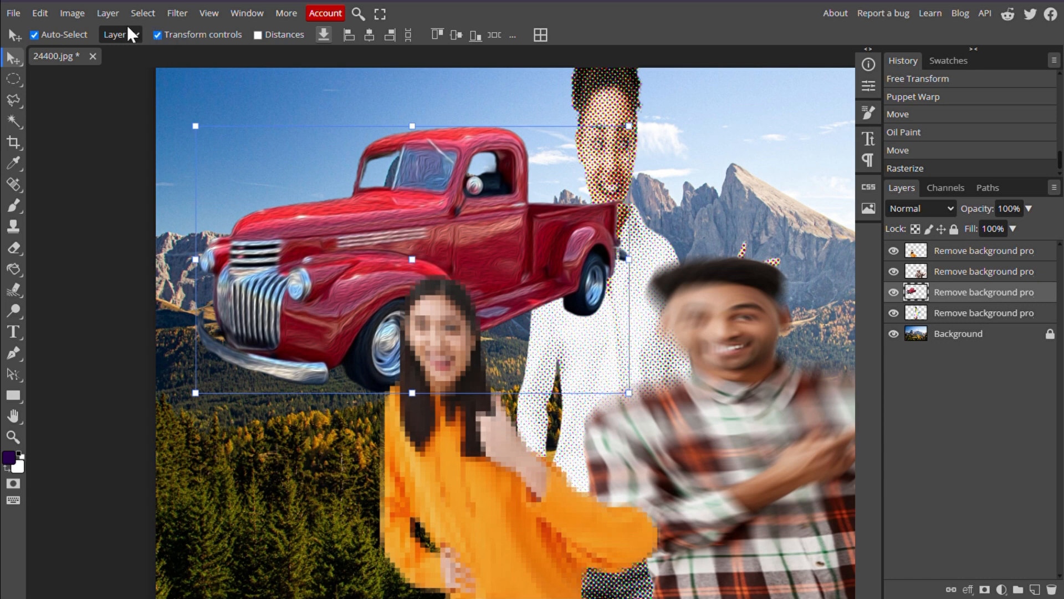
Try to puppet-warp the rasterized truck by pinning its hood and cab and pulling the lower body toward the front, and undo the distortion.
{"action": "left_click", "coordinate": [39, 13]}
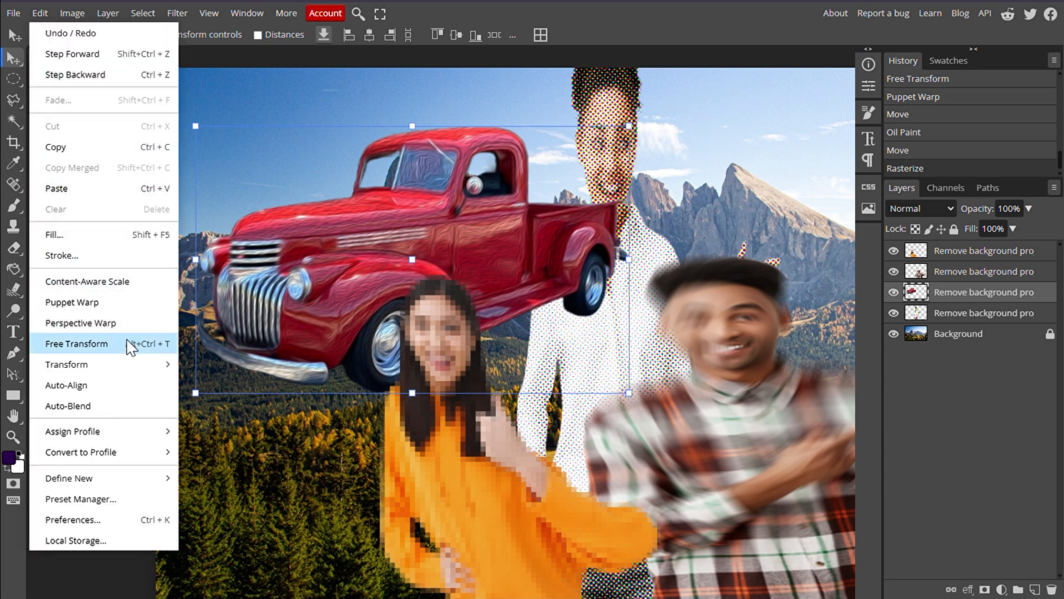
{"action": "mouse_move", "coordinate": [131, 368]}
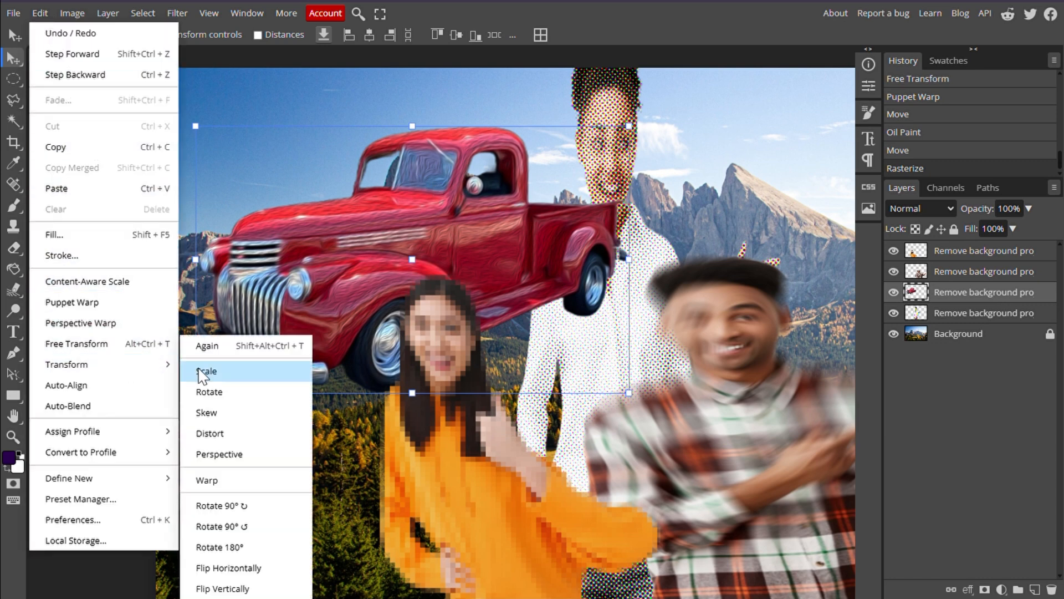
{"action": "left_click", "coordinate": [83, 302]}
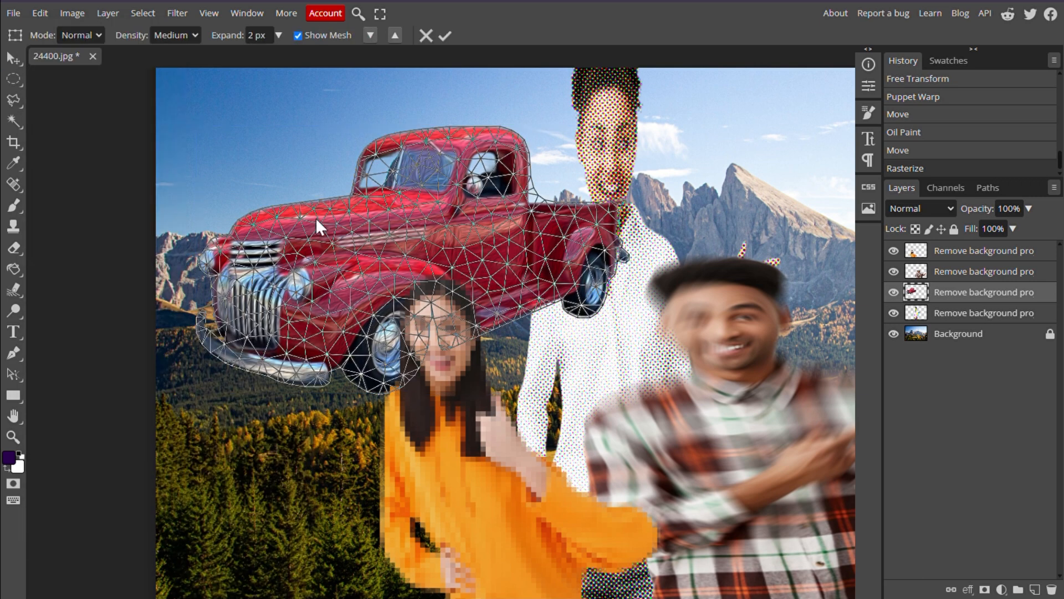
{"action": "left_click", "coordinate": [367, 172]}
{"action": "left_click", "coordinate": [430, 134]}
{"action": "left_click", "coordinate": [502, 167]}
{"action": "left_click_drag", "start_coordinate": [428, 267], "coordinate": [351, 305]}
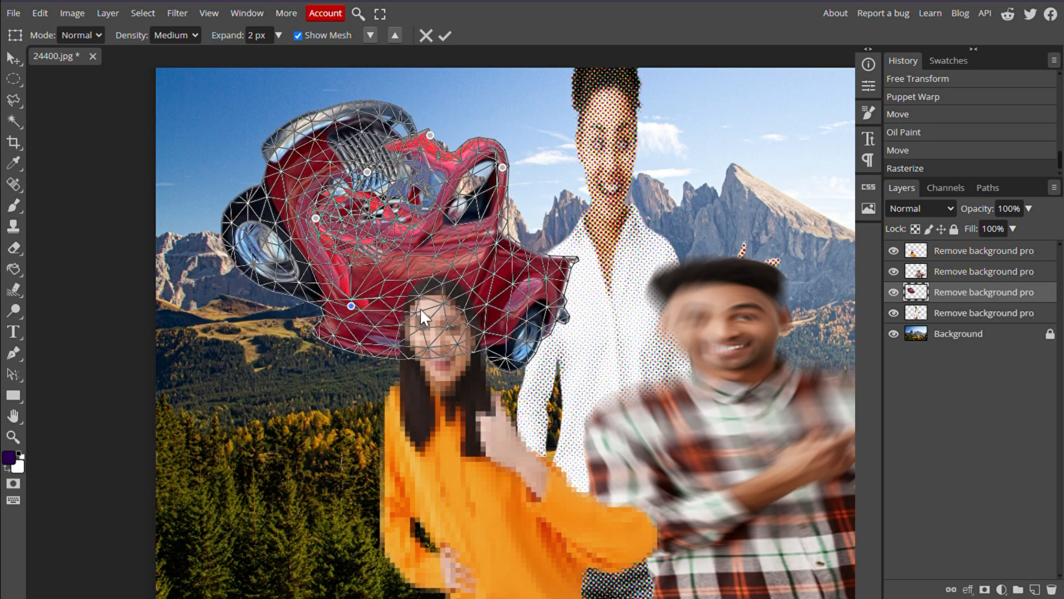
{"action": "key", "text": "ctrl+z"}
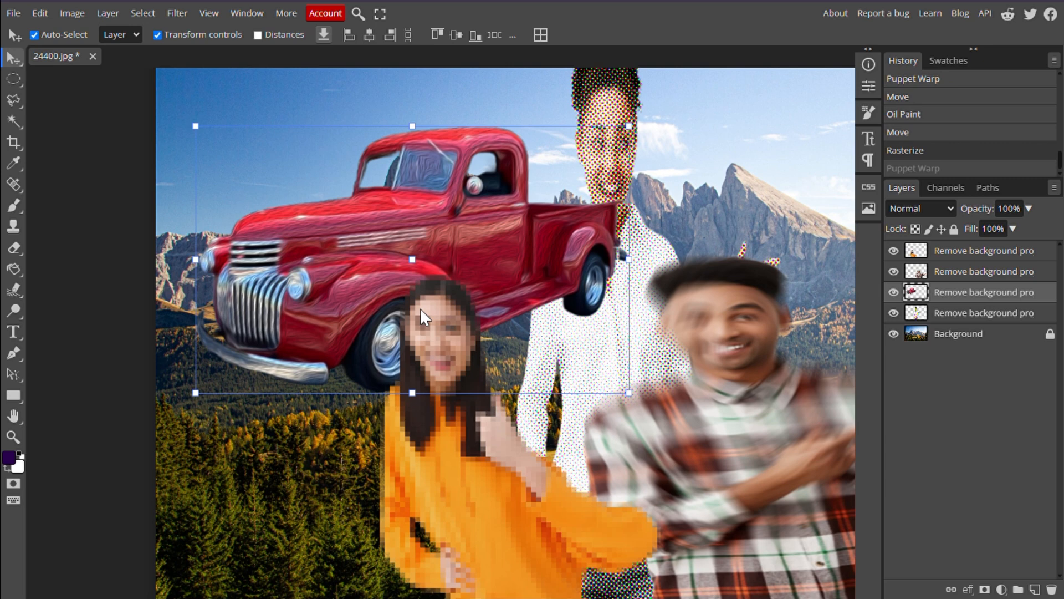
Start a Puppet Warp on the truck and pin its rear wheel, grille, hood, windshield, roof and cab rear.
{"action": "left_click", "coordinate": [176, 11]}
{"action": "mouse_move", "coordinate": [242, 226]}
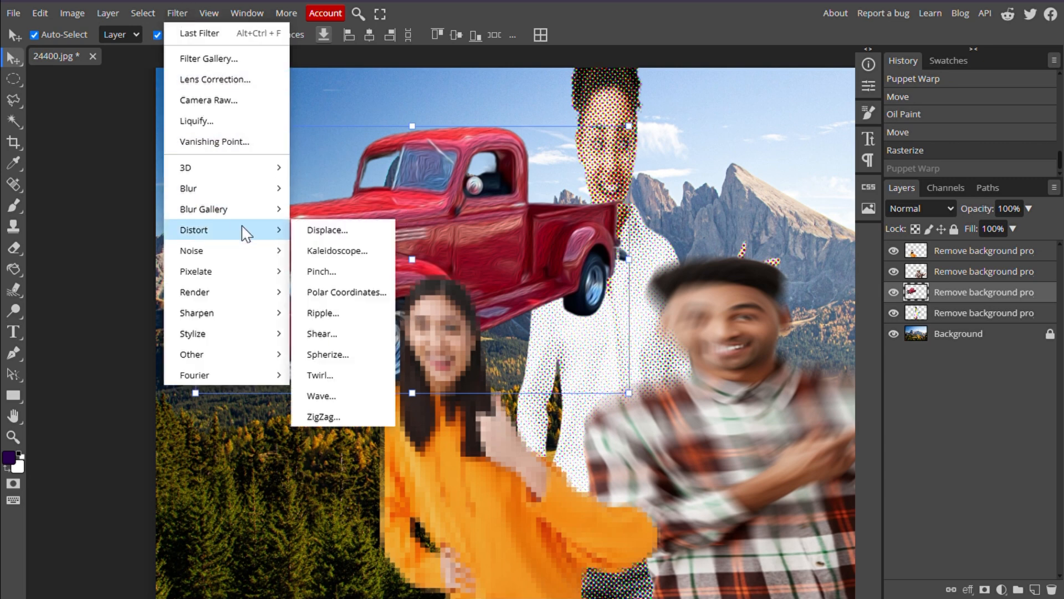
{"action": "mouse_move", "coordinate": [41, 13]}
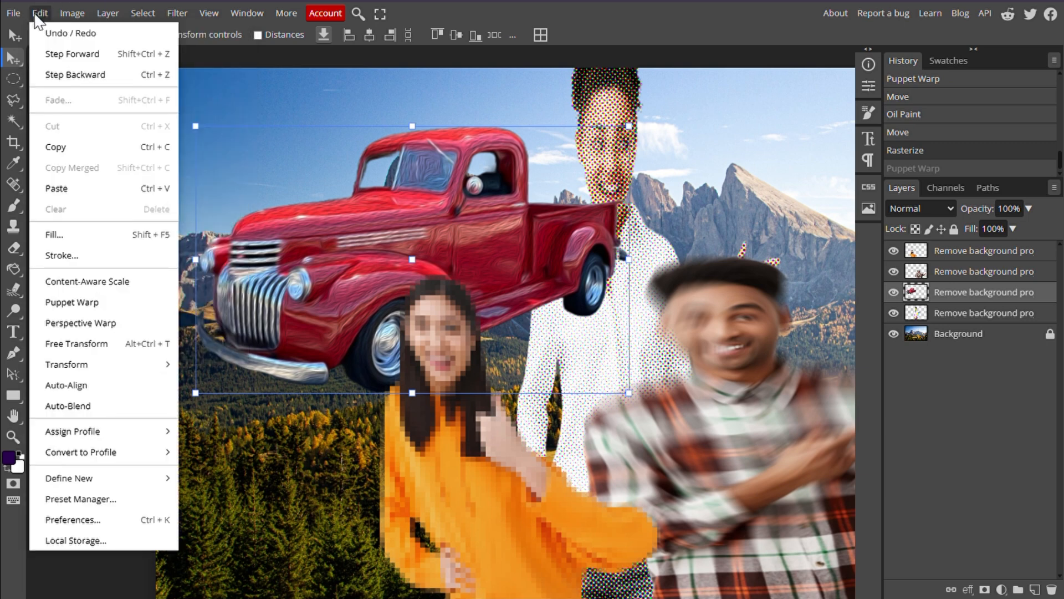
{"action": "left_click", "coordinate": [104, 303]}
{"action": "left_click", "coordinate": [588, 298]}
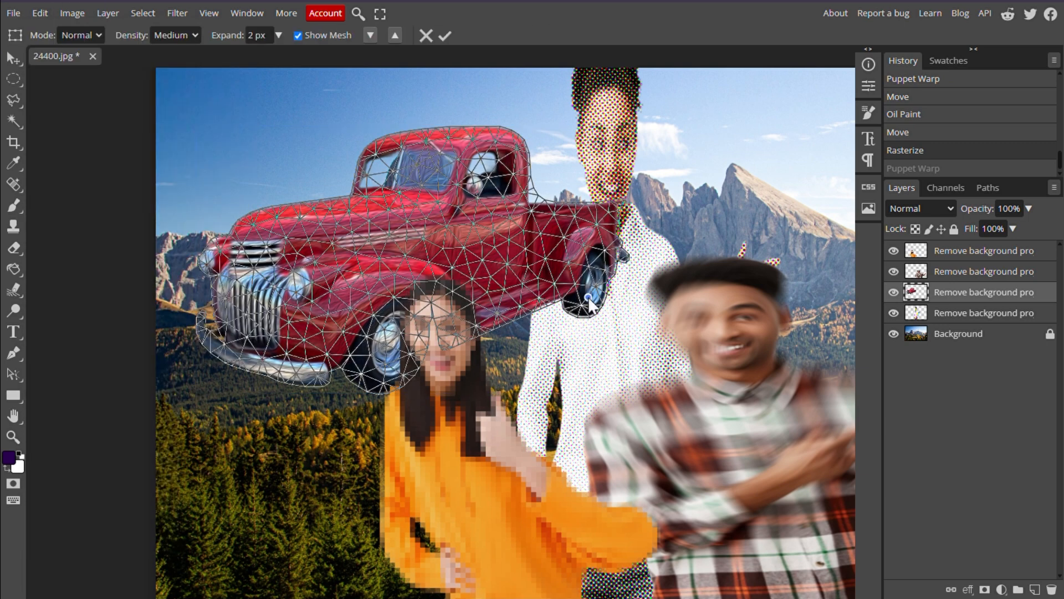
{"action": "left_click", "coordinate": [269, 213]}
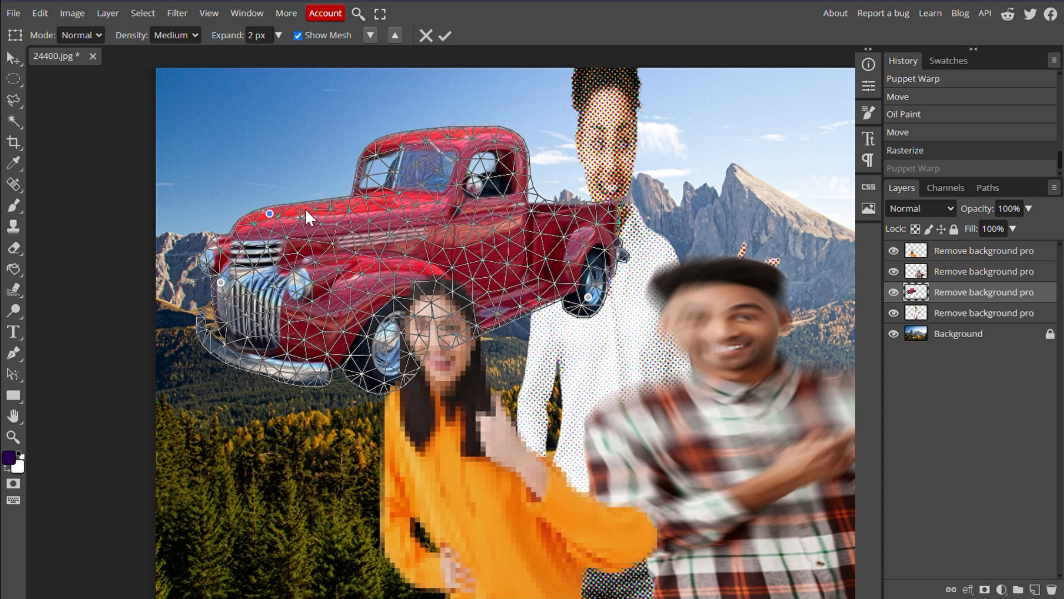
{"action": "left_click", "coordinate": [361, 203]}
{"action": "left_click", "coordinate": [378, 159]}
{"action": "left_click", "coordinate": [460, 138]}
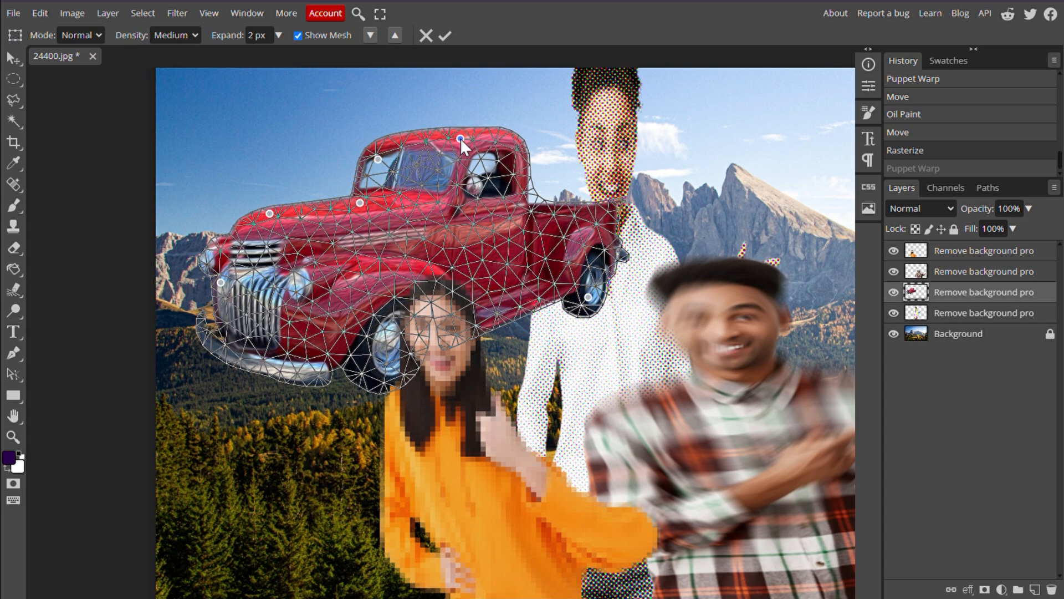
{"action": "left_click", "coordinate": [511, 156]}
Pin the truck's front wheel and headlight area, pull the bumper and door base downward, and apply the Puppet Warp.
{"action": "left_click", "coordinate": [368, 358]}
{"action": "left_click_drag", "start_coordinate": [267, 366], "coordinate": [246, 393]}
{"action": "left_click", "coordinate": [271, 248]}
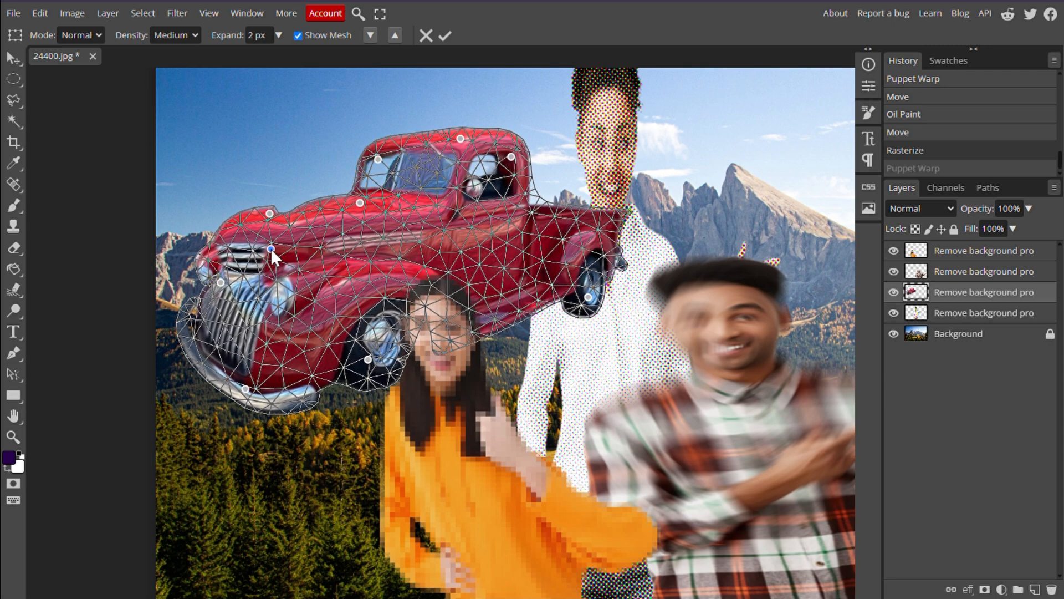
{"action": "left_click_drag", "start_coordinate": [460, 279], "coordinate": [472, 294]}
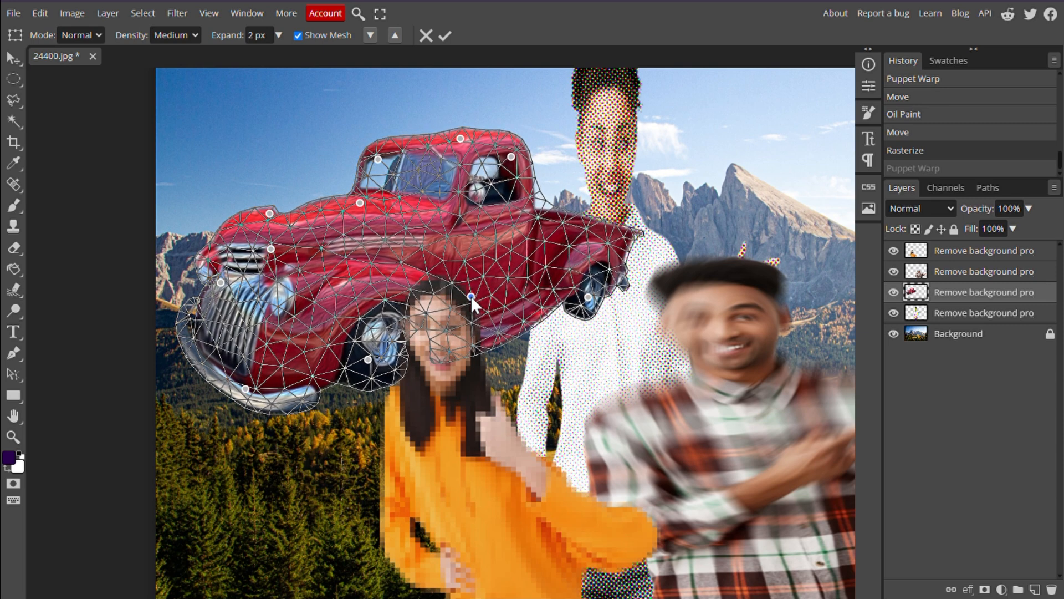
{"action": "left_click", "coordinate": [445, 36]}
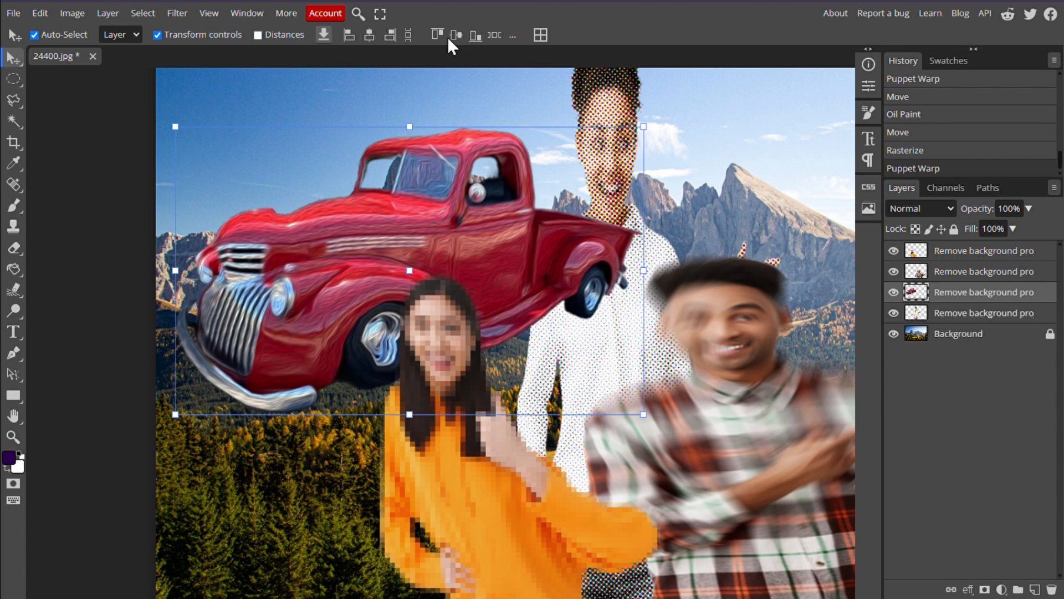
Move the warped truck down behind the pixelated woman and check the whole composition.
{"action": "left_click_drag", "start_coordinate": [331, 253], "coordinate": [323, 327]}
{"action": "key", "text": "ctrl+0"}
{"action": "scroll", "coordinate": [576, 343], "scroll_direction": "down", "scroll_amount": 2}
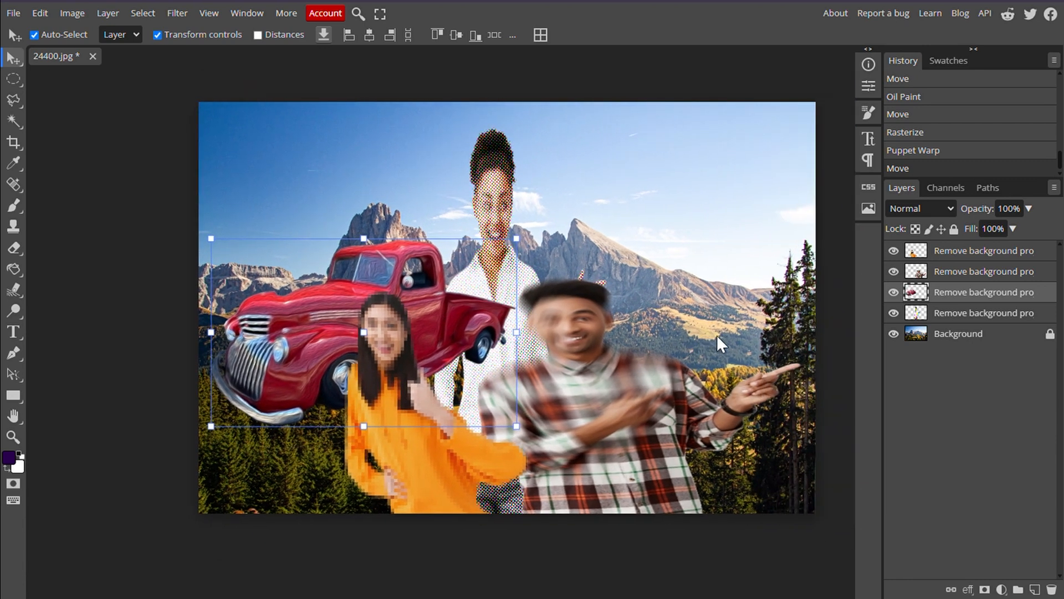
{"action": "scroll", "coordinate": [567, 337], "scroll_direction": "up", "scroll_amount": 3}
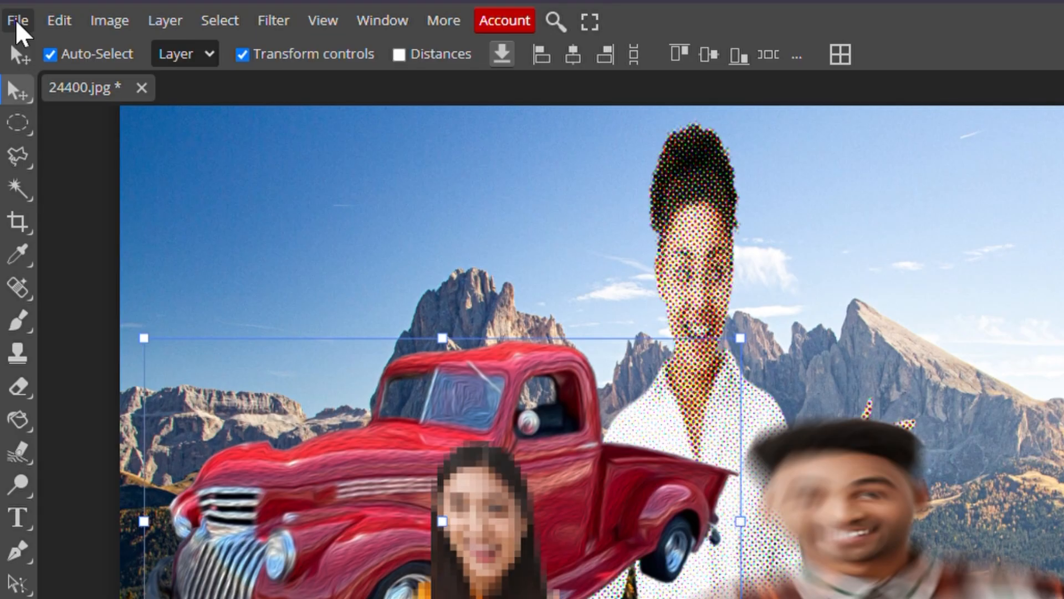
Export the composition as a PNG at 100% quality, named with the creator's first name followed by "transform", and dismiss the ad-blocker notice.
{"action": "left_click", "coordinate": [13, 15]}
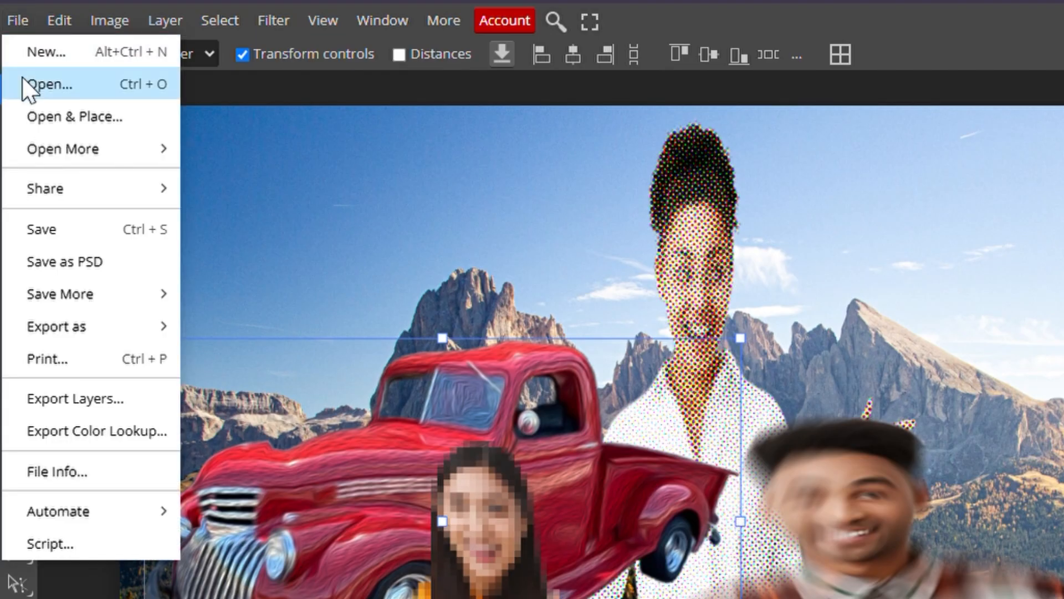
{"action": "mouse_move", "coordinate": [112, 325]}
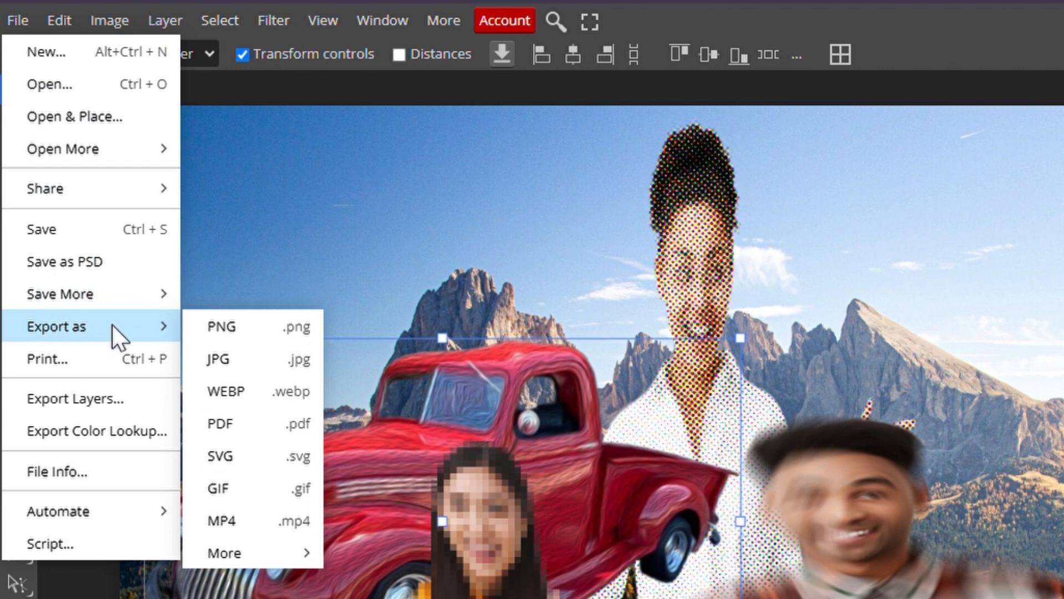
{"action": "left_click", "coordinate": [217, 327]}
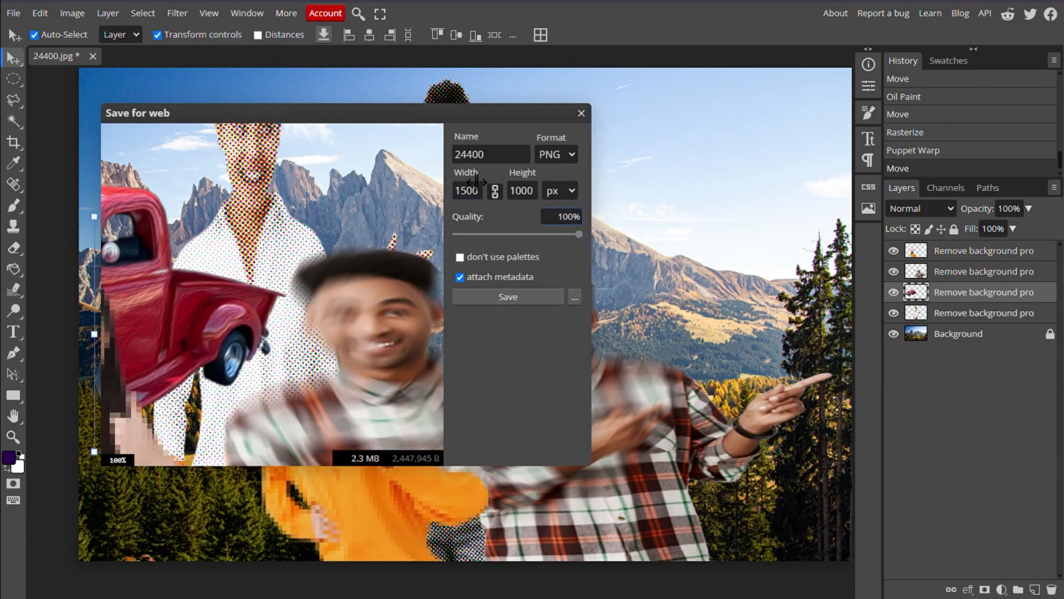
{"action": "double_click", "coordinate": [477, 160]}
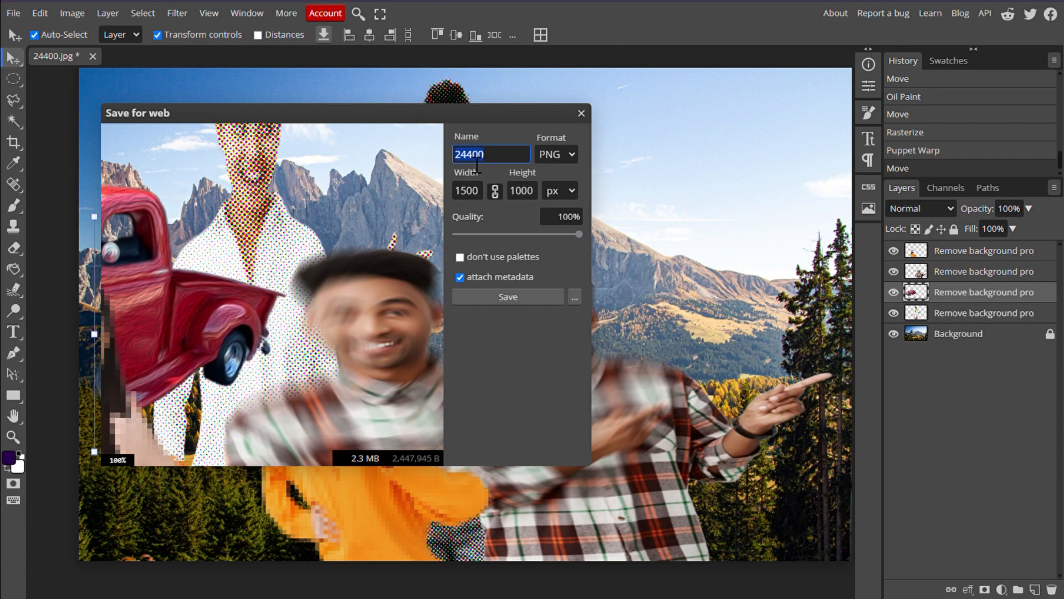
{"action": "type", "text": "dave transform"}
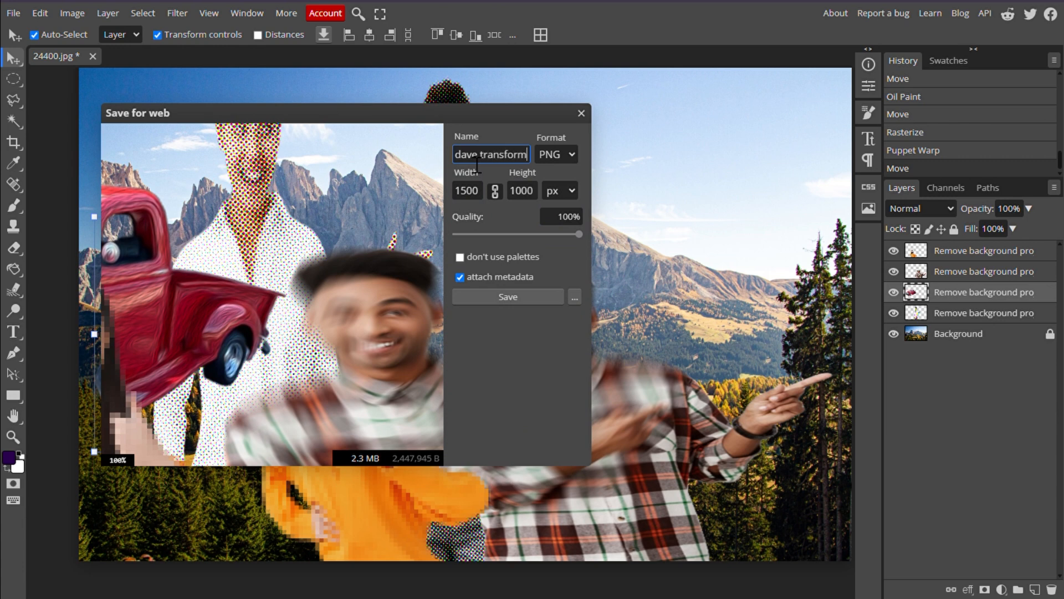
{"action": "left_click", "coordinate": [536, 293]}
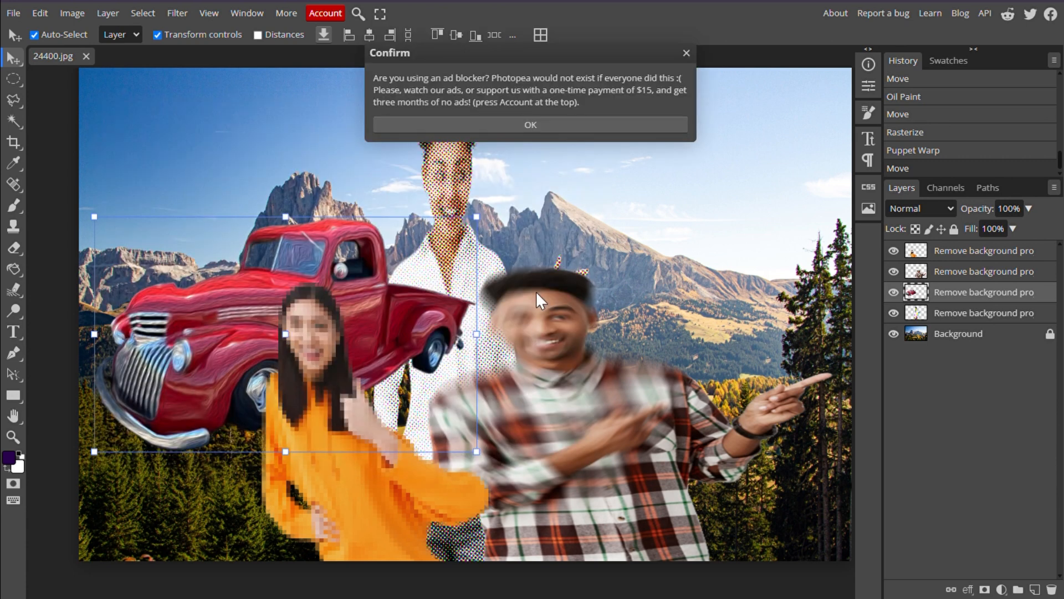
{"action": "left_click", "coordinate": [560, 127]}
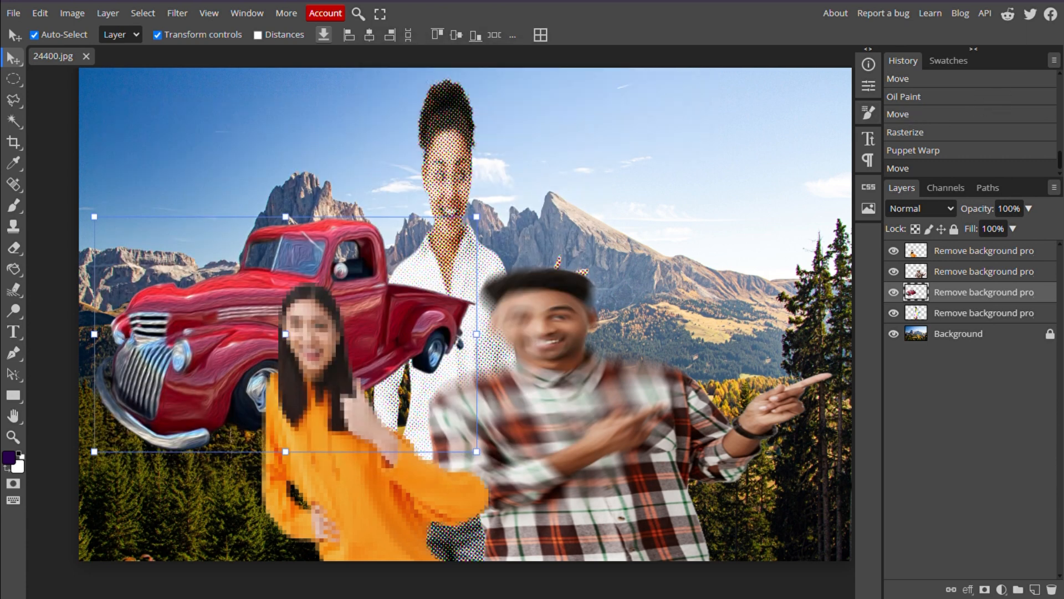